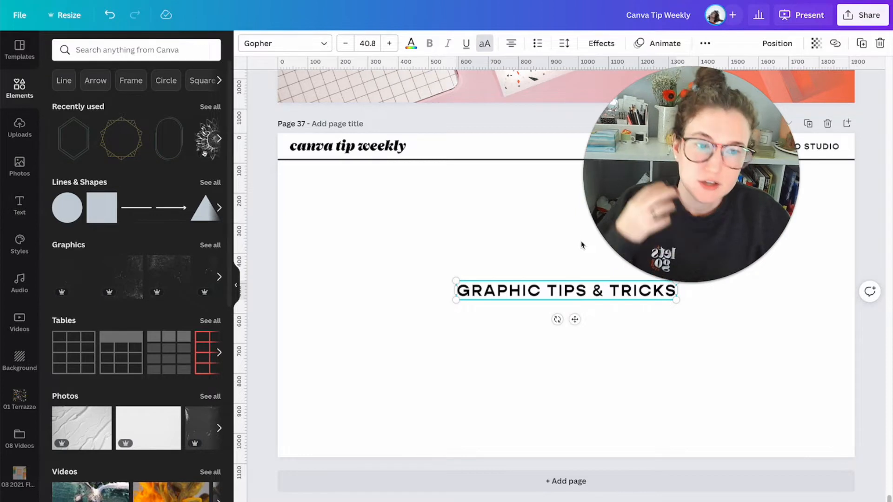
- Browse the Elements library's categories, from lines and graphics down to charts, stickers, frames and grids
{"action": "left_click_drag", "start_coordinate": [705, 129], "coordinate": [693, 108]}
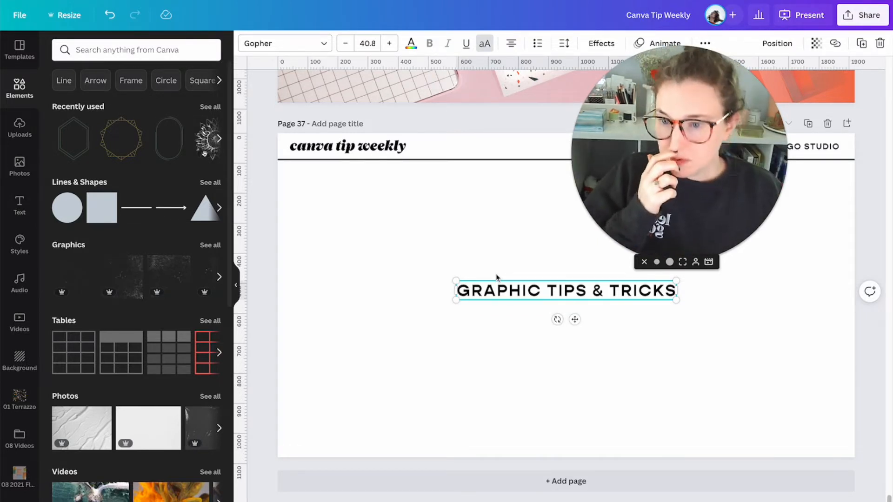
{"action": "left_click", "coordinate": [475, 262]}
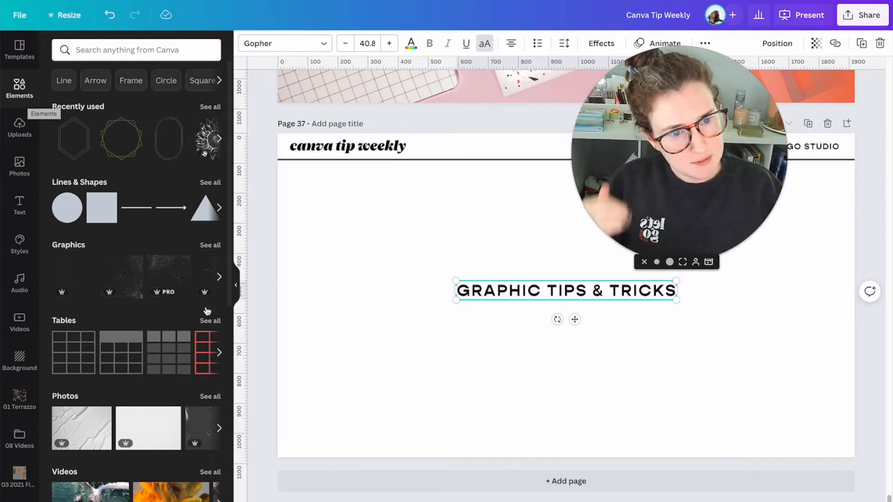
{"action": "scroll", "coordinate": [218, 317], "scroll_direction": "down", "scroll_amount": 10}
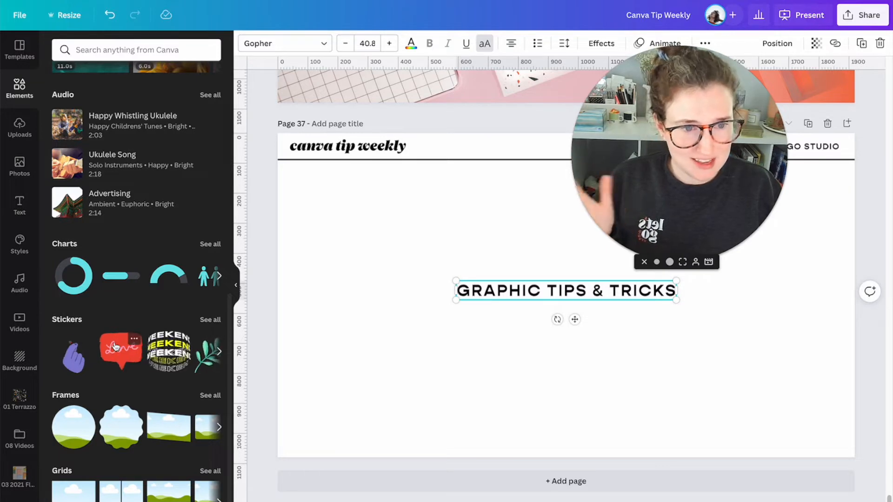
{"action": "scroll", "coordinate": [116, 347], "scroll_direction": "up", "scroll_amount": 7}
{"action": "scroll", "coordinate": [116, 347], "scroll_direction": "up", "scroll_amount": 3}
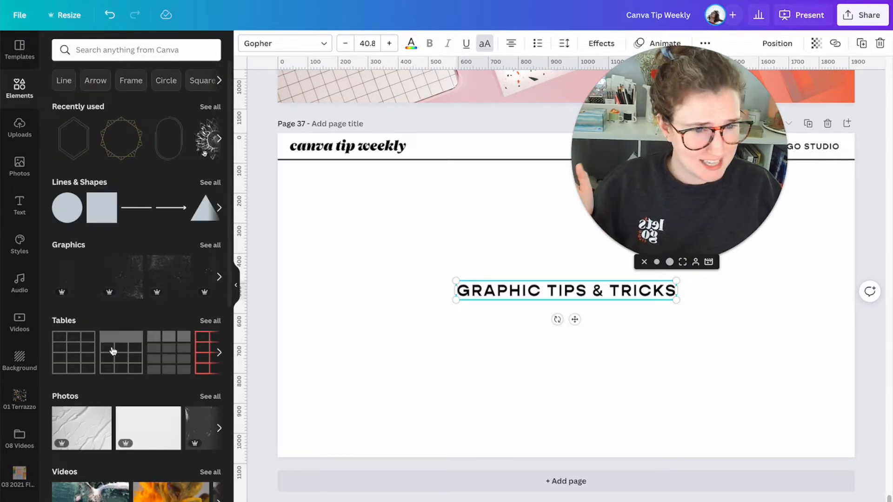
{"action": "scroll", "coordinate": [119, 324], "scroll_direction": "down", "scroll_amount": 3}
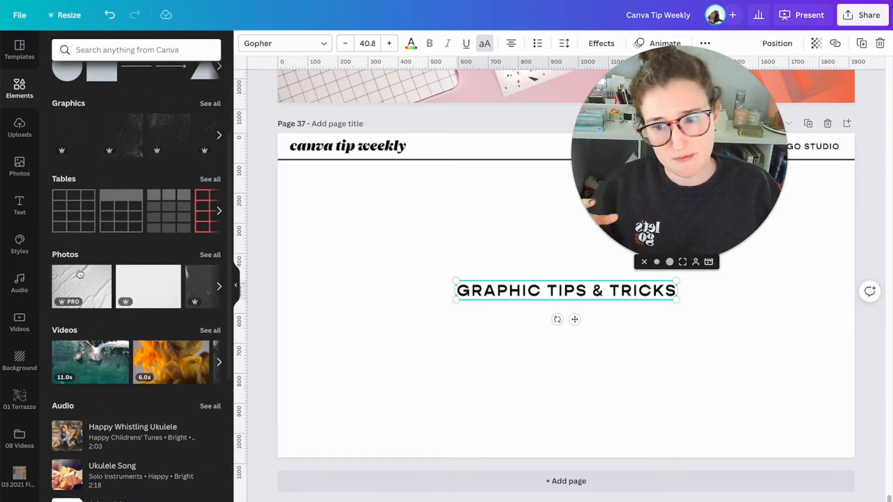
{"action": "scroll", "coordinate": [100, 271], "scroll_direction": "up", "scroll_amount": 3}
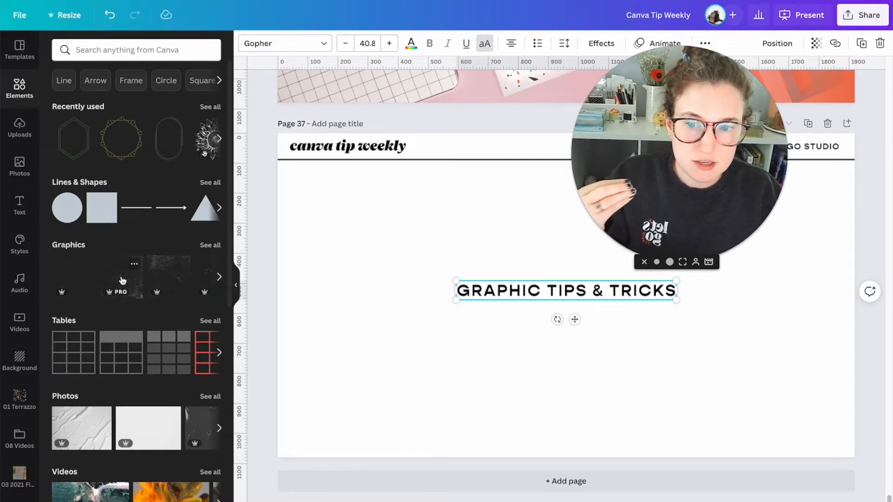
- Try the black speckled texture from the recommended graphics over the page's left part, and delete it
{"action": "left_click", "coordinate": [85, 285]}
{"action": "left_click_drag", "start_coordinate": [540, 265], "coordinate": [293, 172]}
{"action": "left_click_drag", "start_coordinate": [360, 260], "coordinate": [521, 468]}
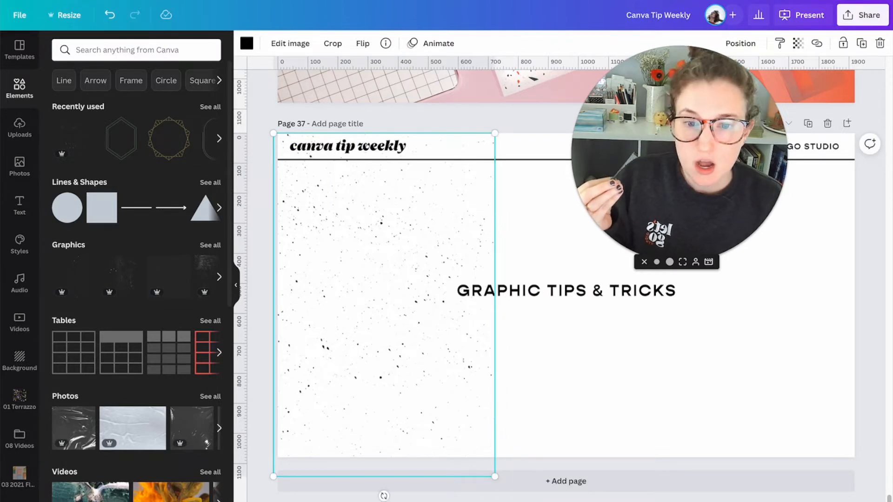
{"action": "key", "text": "Delete"}
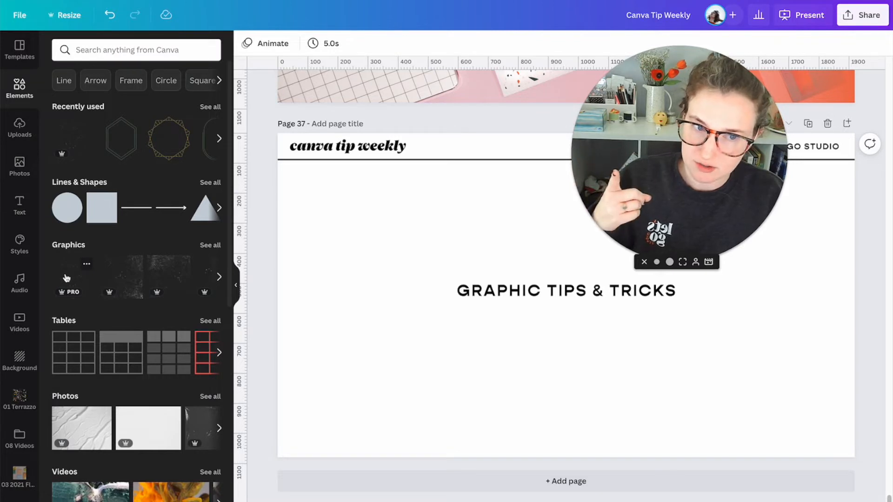
- Try the black grunge texture from the recommended graphics over the page's right part, and delete it
{"action": "left_click", "coordinate": [134, 295]}
{"action": "left_click_drag", "start_coordinate": [632, 365], "coordinate": [862, 499]}
{"action": "left_click_drag", "start_coordinate": [710, 392], "coordinate": [755, 300]}
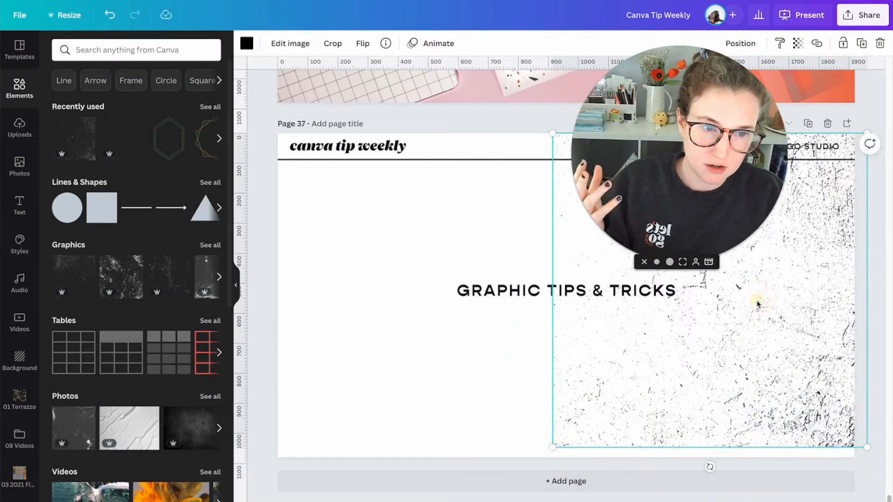
{"action": "key", "text": "Delete"}
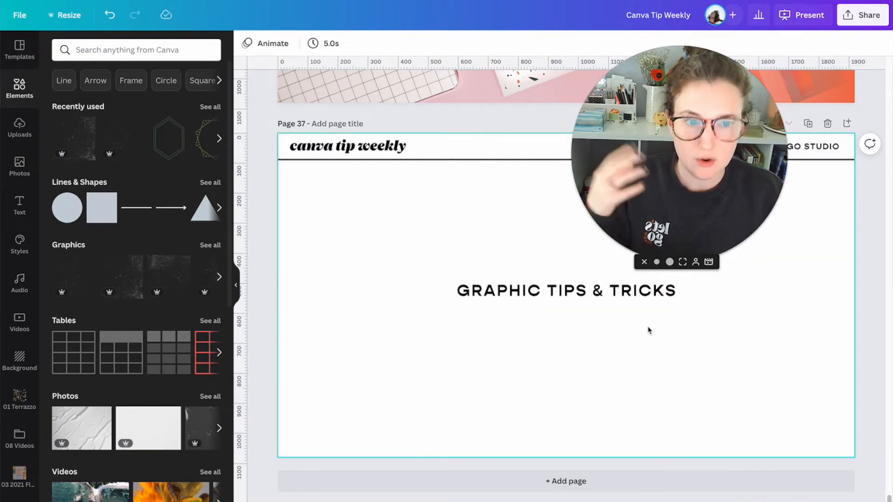
- Open the full Graphics library and examine its featured, gradient and sticker groups and its themed illustration collections
{"action": "left_click", "coordinate": [210, 245]}
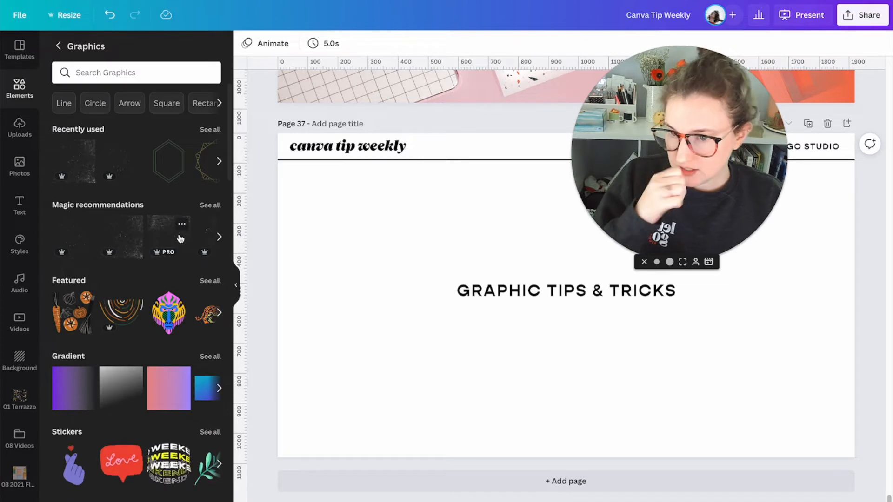
{"action": "scroll", "coordinate": [170, 239], "scroll_direction": "down", "scroll_amount": 1}
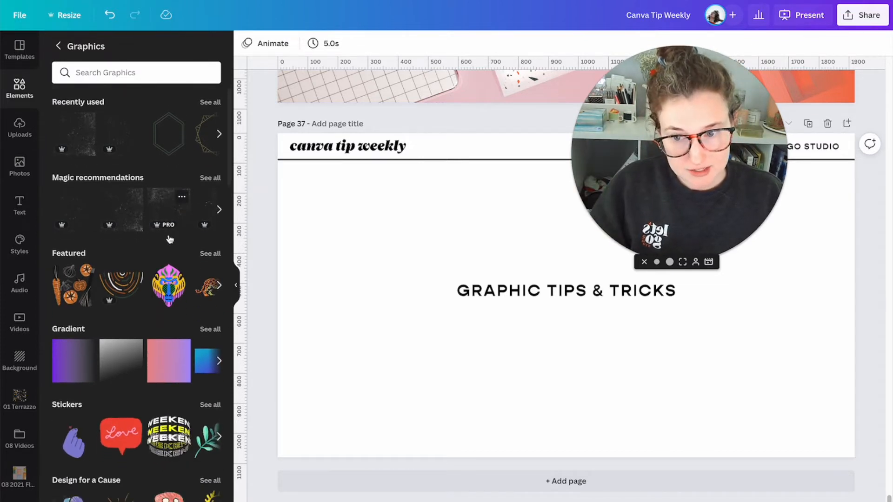
{"action": "scroll", "coordinate": [169, 240], "scroll_direction": "down", "scroll_amount": 1}
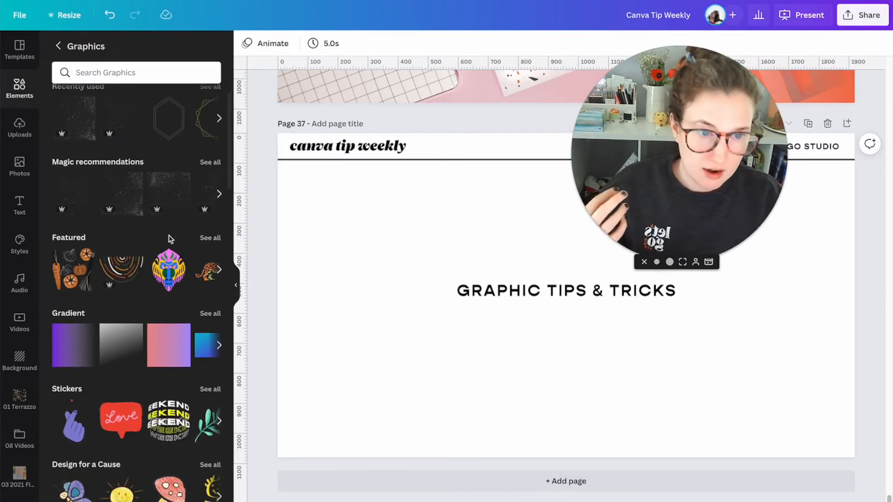
{"action": "scroll", "coordinate": [168, 239], "scroll_direction": "down", "scroll_amount": 2}
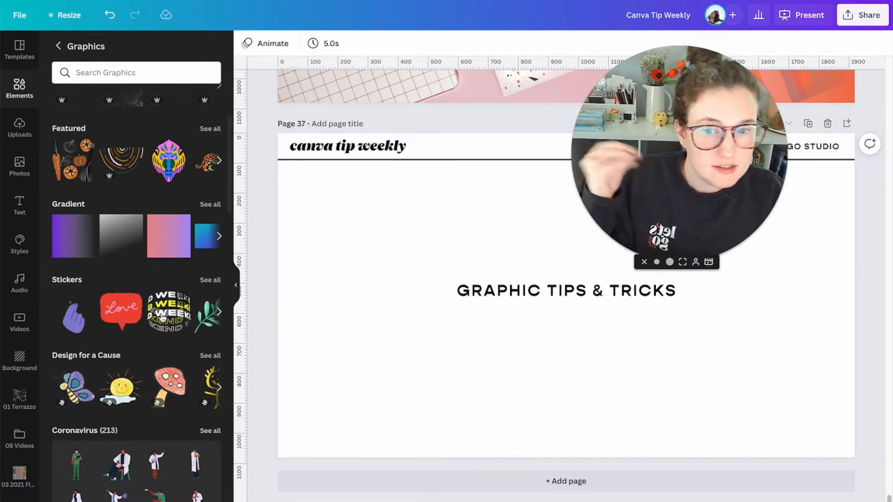
{"action": "scroll", "coordinate": [132, 315], "scroll_direction": "down", "scroll_amount": 1}
{"action": "scroll", "coordinate": [133, 314], "scroll_direction": "down", "scroll_amount": 2}
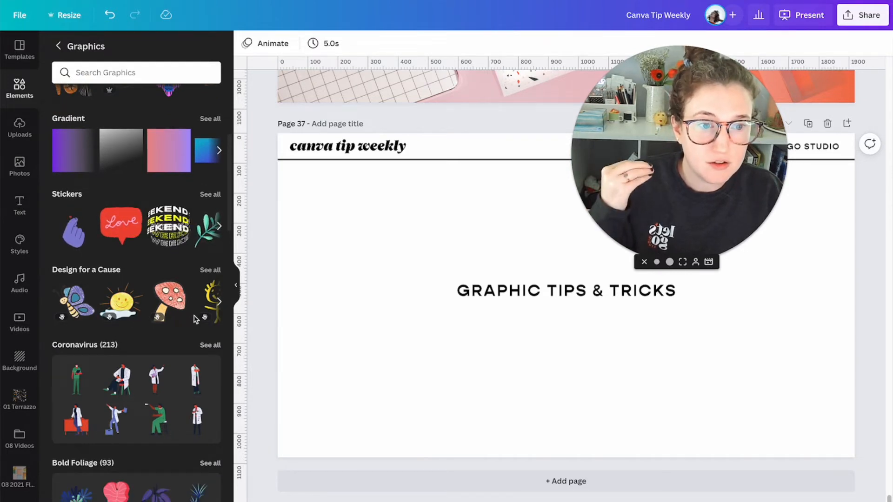
{"action": "mouse_move", "coordinate": [182, 316]}
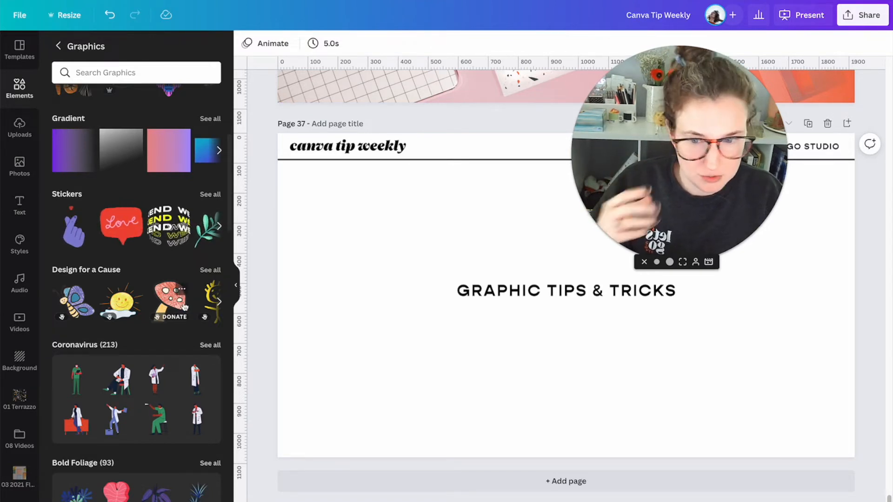
{"action": "scroll", "coordinate": [184, 309], "scroll_direction": "down", "scroll_amount": 5}
{"action": "scroll", "coordinate": [182, 312], "scroll_direction": "down", "scroll_amount": 15}
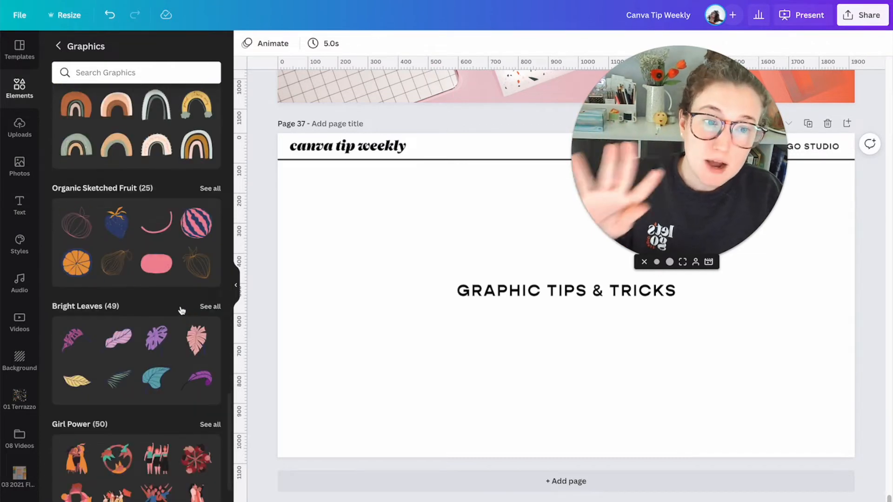
{"action": "scroll", "coordinate": [182, 310], "scroll_direction": "down", "scroll_amount": 6}
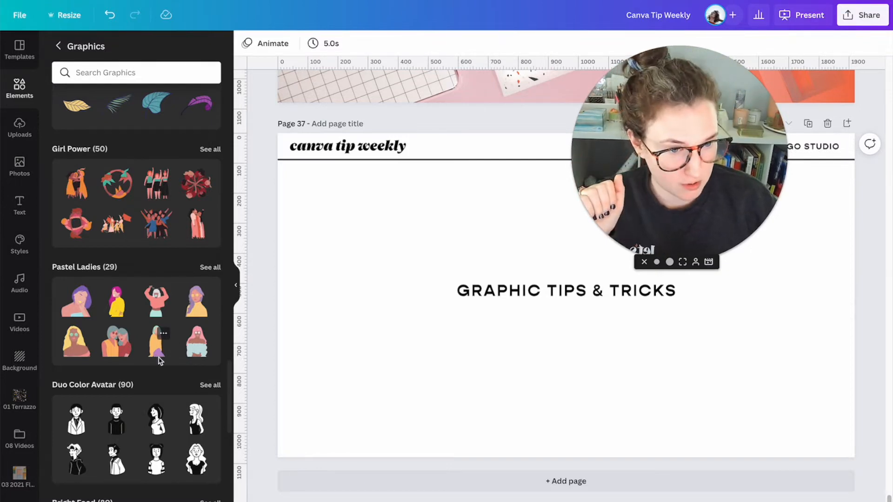
{"action": "scroll", "coordinate": [135, 369], "scroll_direction": "down", "scroll_amount": 10}
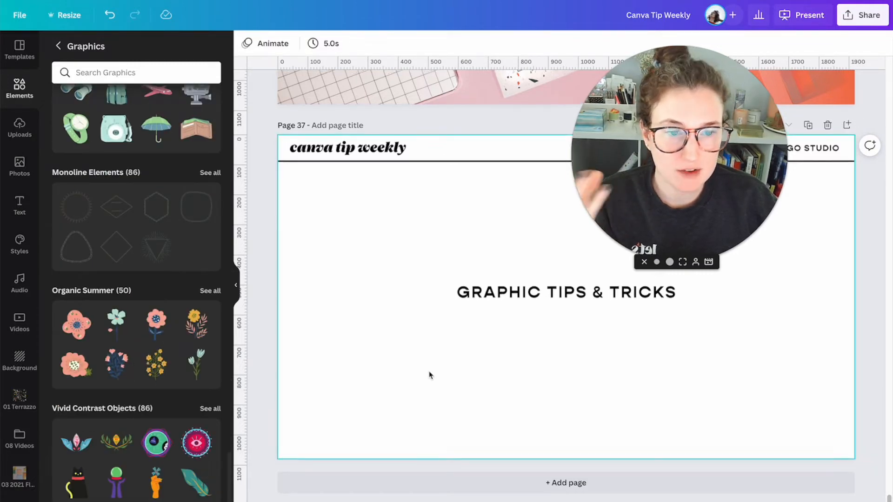
{"action": "scroll", "coordinate": [408, 368], "scroll_direction": "up", "scroll_amount": 1}
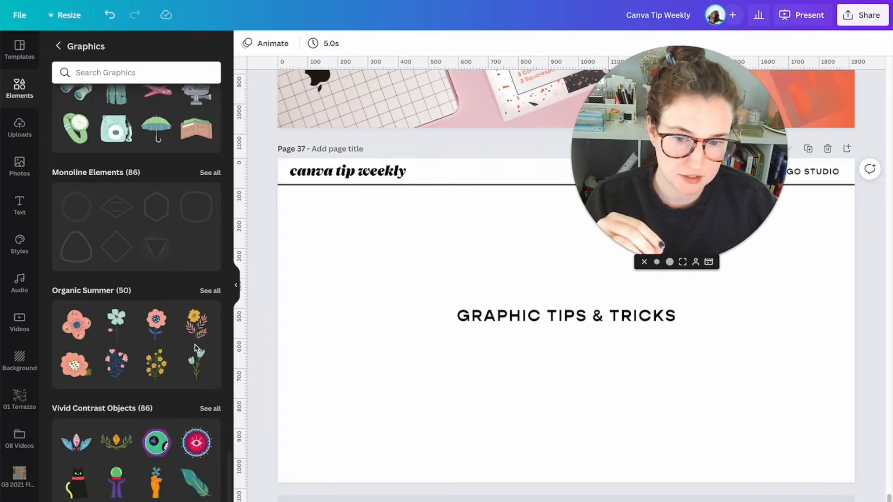
{"action": "scroll", "coordinate": [195, 349], "scroll_direction": "down", "scroll_amount": 1}
{"action": "scroll", "coordinate": [195, 349], "scroll_direction": "down", "scroll_amount": 3}
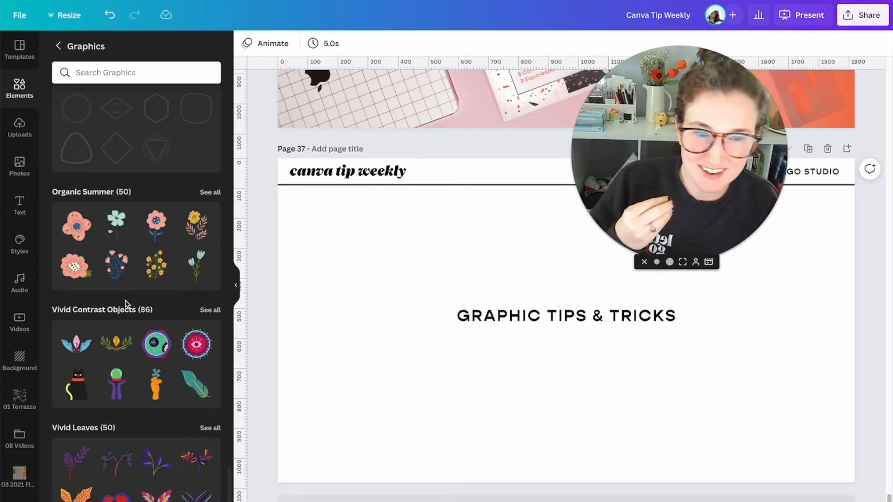
- Search the graphics library for "terrazzo" and look through the results
{"action": "left_click", "coordinate": [97, 71]}
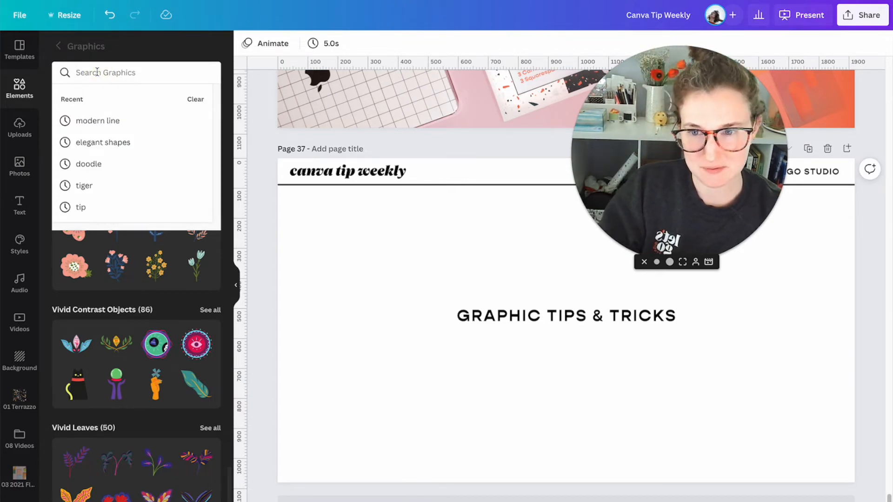
{"action": "type", "text": "terrazzo"}
{"action": "key", "text": "Return"}
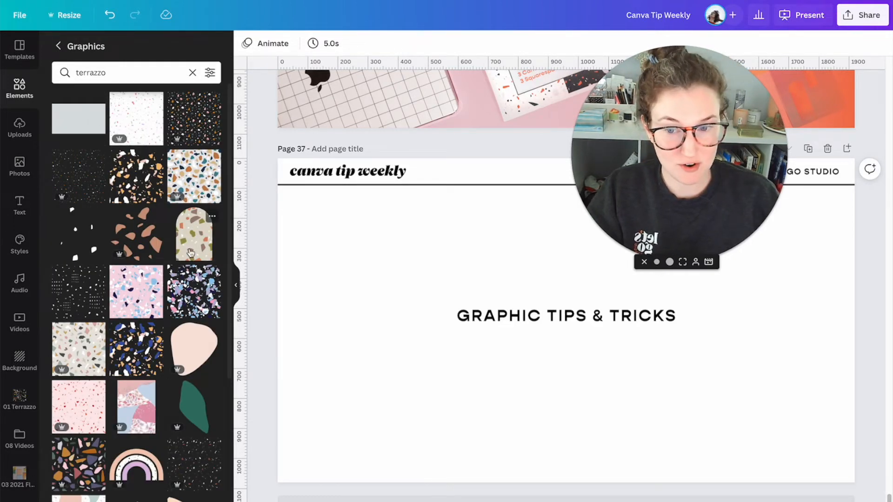
{"action": "scroll", "coordinate": [144, 260], "scroll_direction": "down", "scroll_amount": 4}
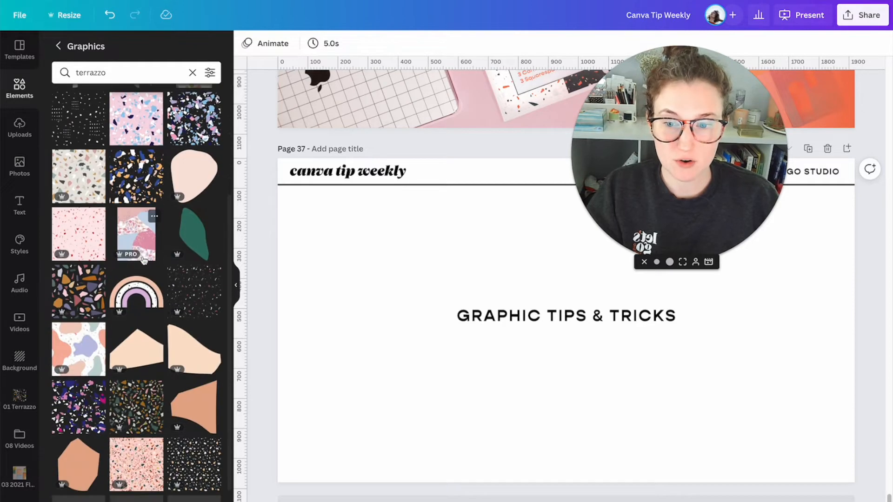
{"action": "scroll", "coordinate": [144, 260], "scroll_direction": "down", "scroll_amount": 5}
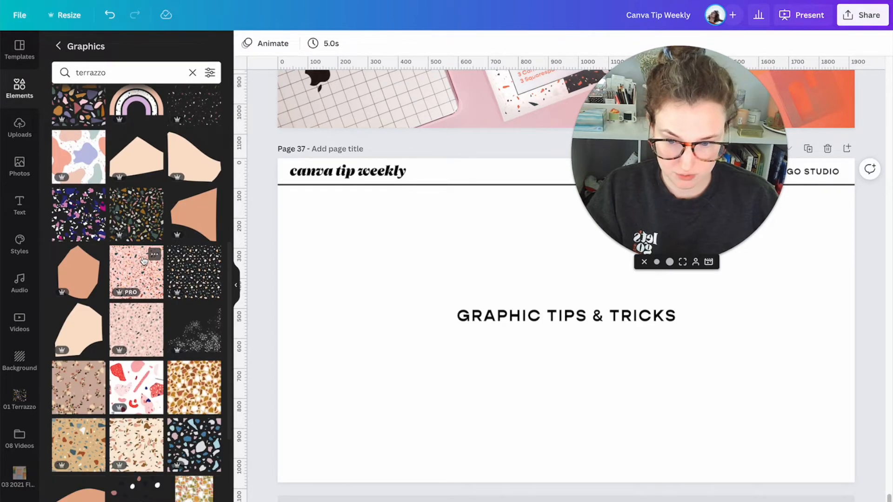
- Replace the page 37 heading text with "GRAPHIC CATEGORIES" and move the heading higher on the page
{"action": "left_click", "coordinate": [536, 319]}
{"action": "left_click", "coordinate": [536, 320]}
{"action": "left_click", "coordinate": [535, 377]}
{"action": "double_click", "coordinate": [477, 315]}
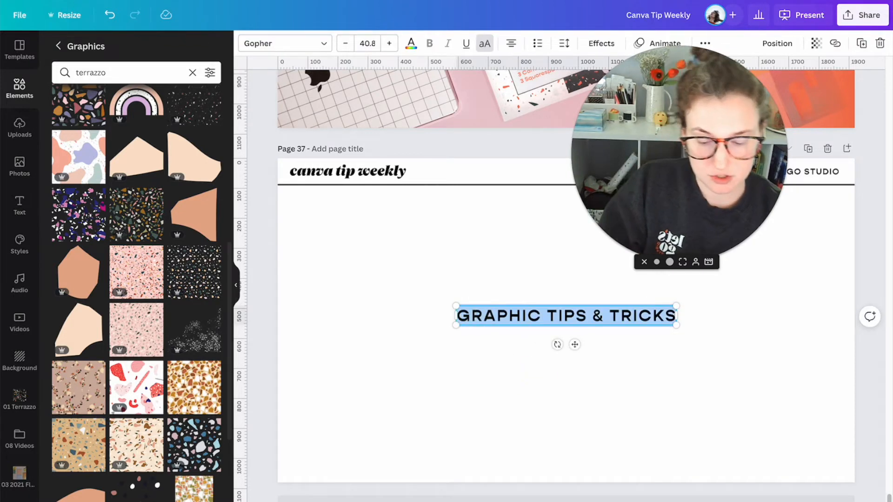
{"action": "type", "text": "GRAPHIC CAT"}
{"action": "type", "text": "EGOR"}
{"action": "key", "text": "BackSpace"}
{"action": "type", "text": "ORIES"}
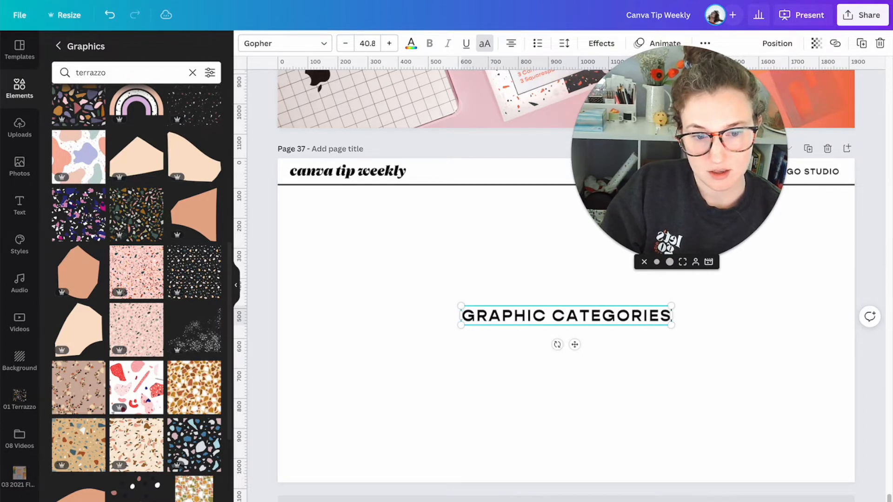
{"action": "left_click", "coordinate": [418, 249]}
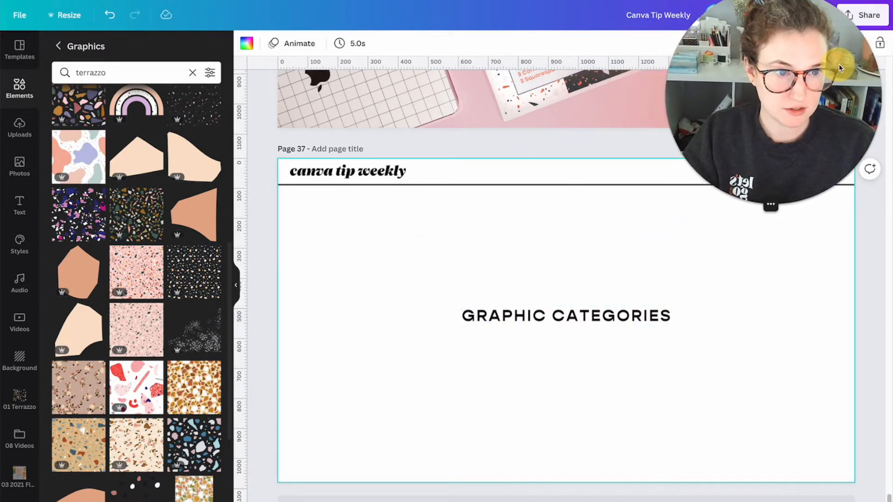
{"action": "left_click_drag", "start_coordinate": [525, 320], "coordinate": [526, 252]}
{"action": "left_click", "coordinate": [501, 322]}
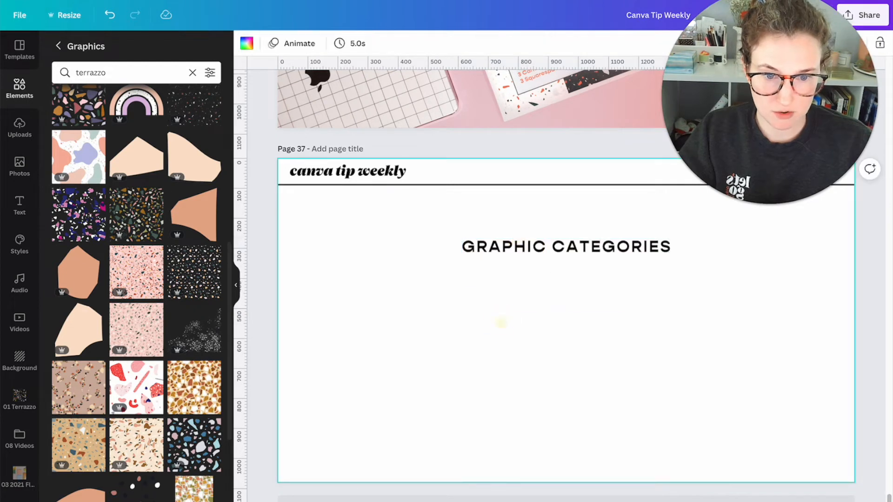
- Add a small text label reading "FLAT" below the heading, toward the page's left side
{"action": "key", "text": "t"}
{"action": "left_click", "coordinate": [390, 337]}
{"action": "double_click", "coordinate": [534, 320]}
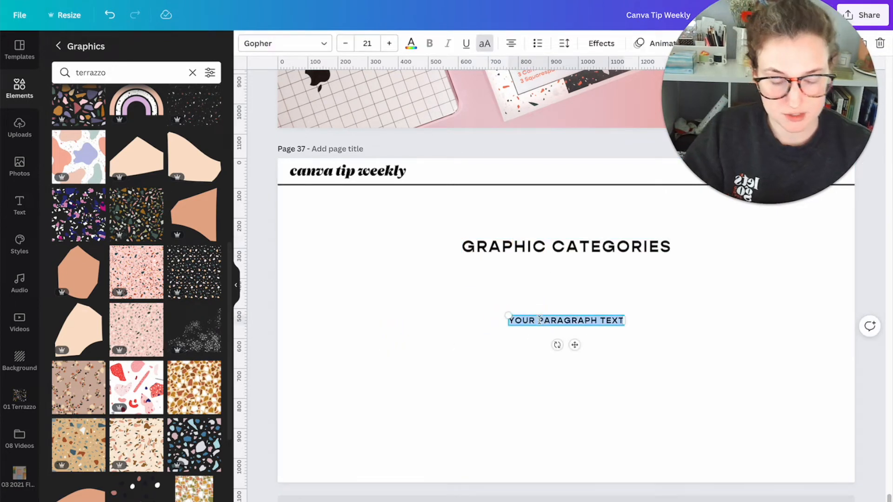
{"action": "type", "text": "FLAT"}
{"action": "left_click", "coordinate": [578, 331]}
{"action": "left_click_drag", "start_coordinate": [568, 320], "coordinate": [530, 316]}
- Duplicate the "FLAT" label to its right on the same line and change the copy's text to "COLOR CHANGEABLE"
{"action": "key", "text": "ctrl+d"}
{"action": "double_click", "coordinate": [531, 316]}
{"action": "type", "text": "CO"}
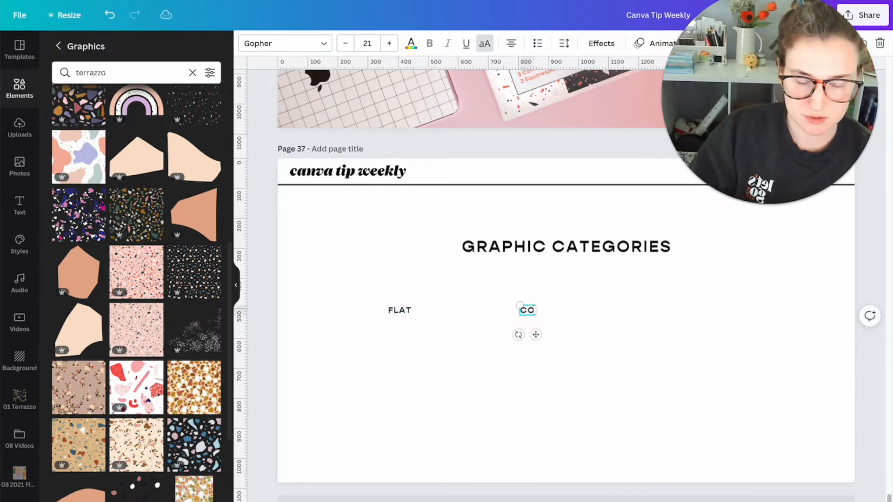
{"action": "type", "text": "LOR CHANGEABLE"}
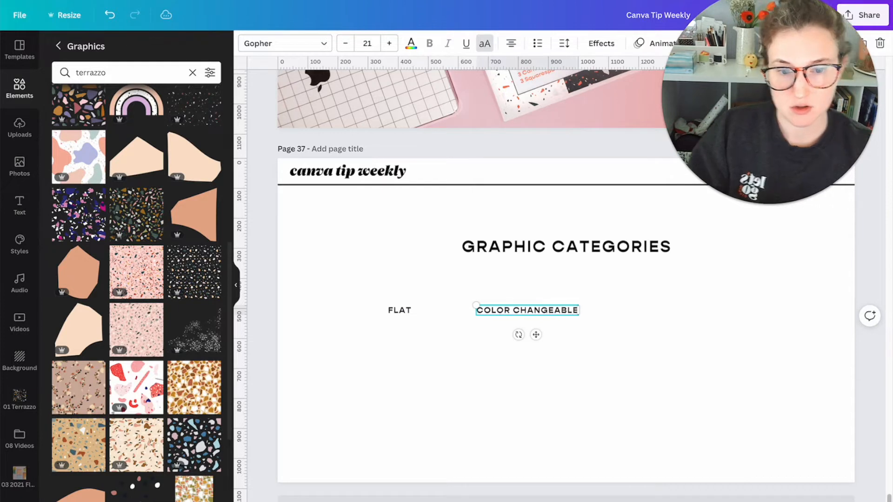
{"action": "left_click", "coordinate": [652, 362]}
- Add a copied label reading "MOVING" to the right of "COLOR CHANGEABLE" and shift the "FLAT" label further left
{"action": "left_click_drag", "start_coordinate": [541, 314], "coordinate": [723, 314]}
{"action": "double_click", "coordinate": [720, 311]}
{"action": "type", "text": "MOVING"}
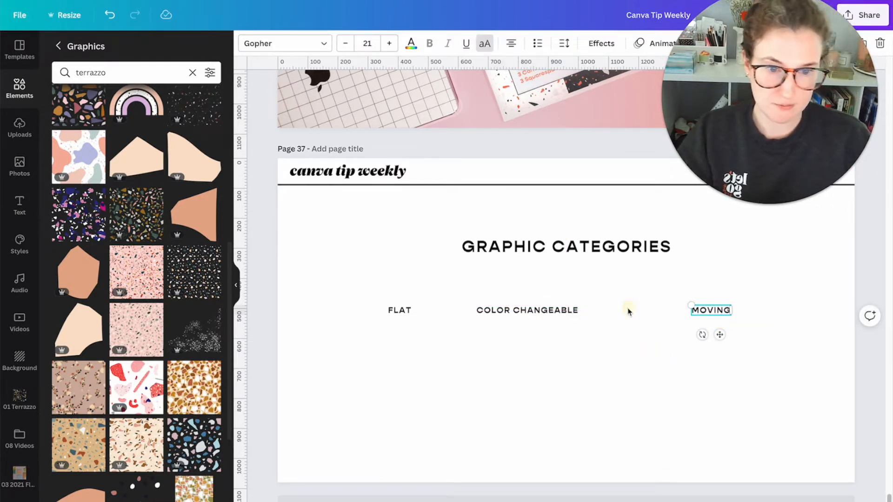
{"action": "left_click", "coordinate": [628, 312]}
{"action": "left_click_drag", "start_coordinate": [413, 313], "coordinate": [387, 312]}
{"action": "left_click", "coordinate": [368, 295]}
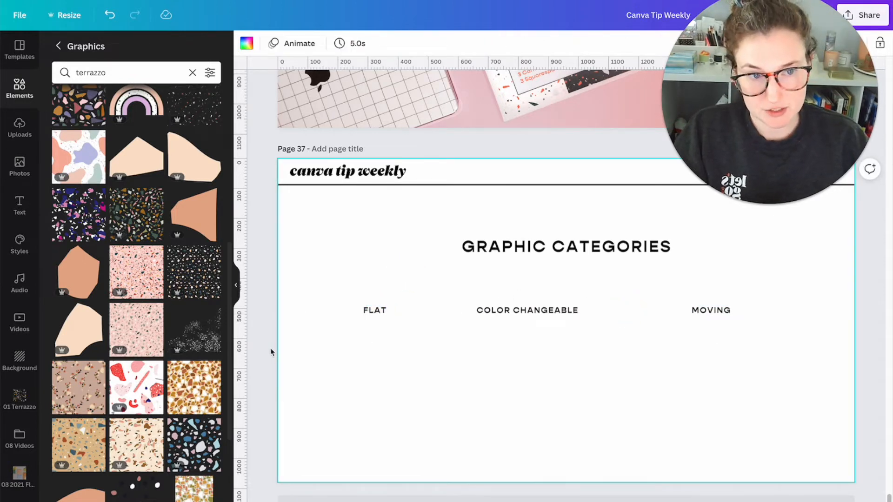
- Add the red and pink terrazzo shapes graphic, shrink it to roughly half size and place it below the "FLAT" label
{"action": "left_click", "coordinate": [130, 390]}
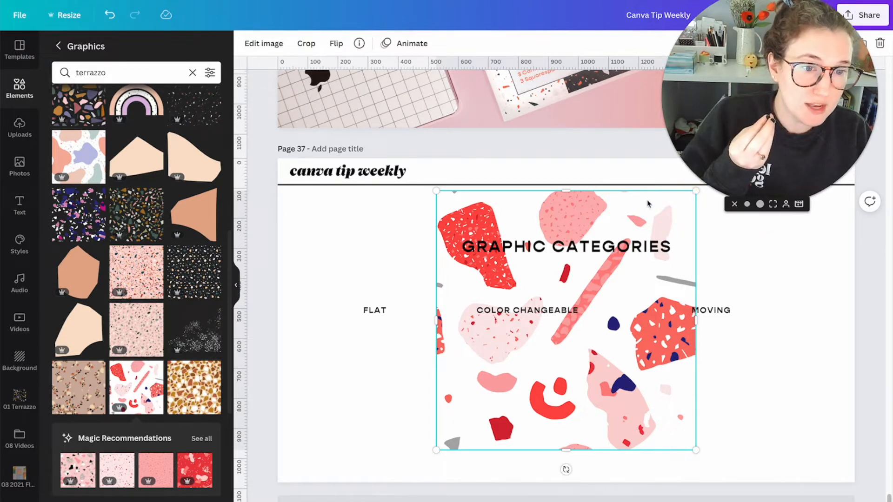
{"action": "left_click", "coordinate": [749, 204]}
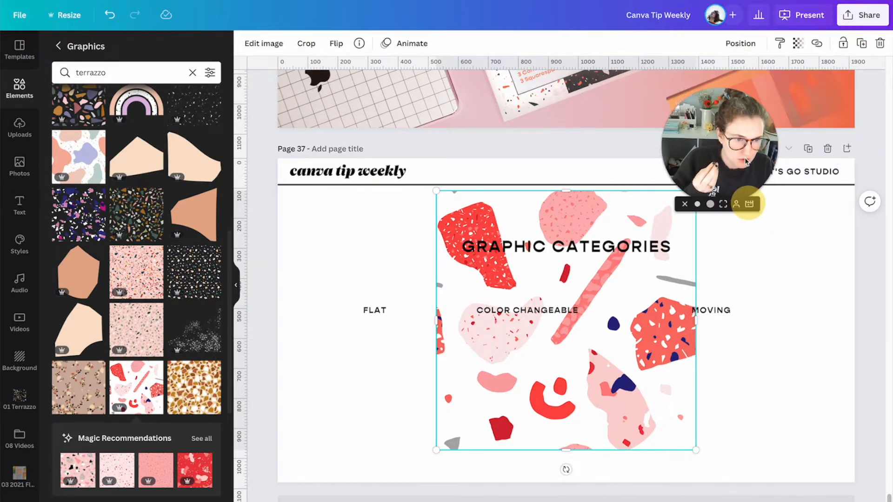
{"action": "left_click_drag", "start_coordinate": [695, 192], "coordinate": [572, 315]}
{"action": "left_click_drag", "start_coordinate": [509, 389], "coordinate": [381, 393]}
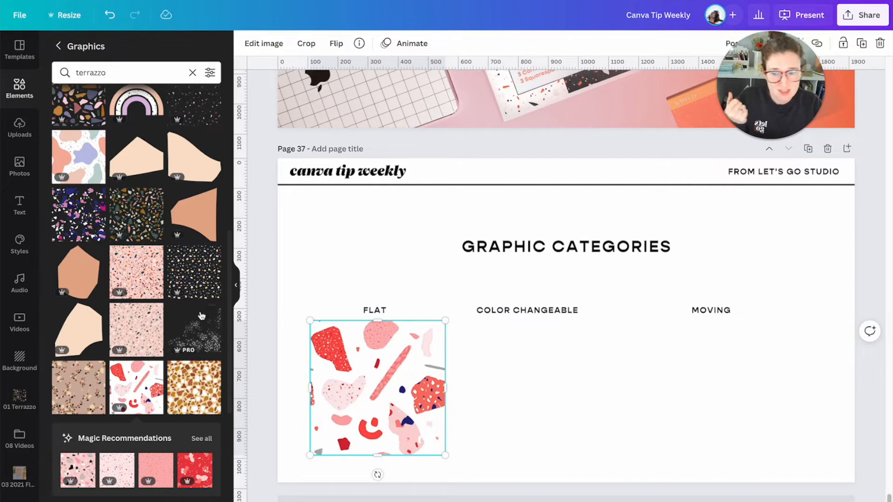
- Add the terrazzo rainbow graphic near "COLOR CHANGEABLE" and shrink the red terrazzo graphic slightly below "FLAT"
{"action": "left_click", "coordinate": [135, 101]}
{"action": "left_click_drag", "start_coordinate": [564, 403], "coordinate": [553, 425]}
{"action": "left_click", "coordinate": [434, 348]}
{"action": "left_click_drag", "start_coordinate": [442, 320], "coordinate": [416, 339]}
{"action": "left_click_drag", "start_coordinate": [376, 391], "coordinate": [384, 368]}
{"action": "left_click", "coordinate": [378, 253]}
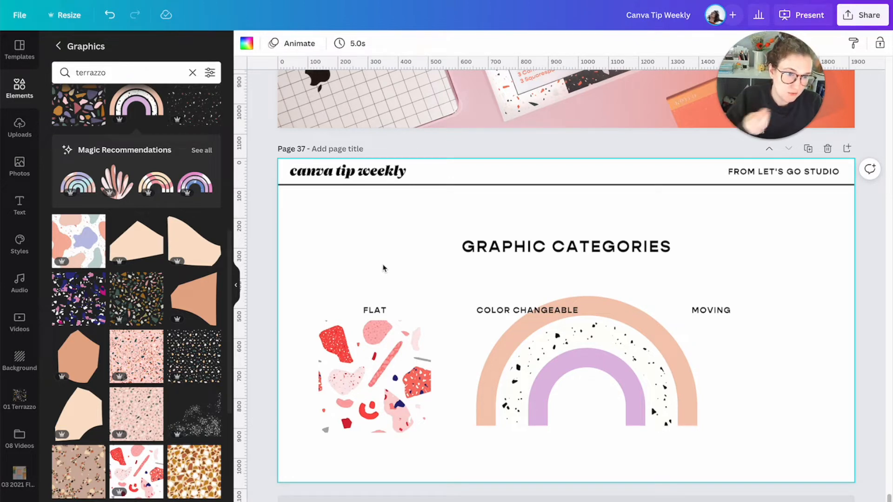
- Shrink the rainbow slightly and recolor its outer arch golden yellow and its inner arch orange-red
{"action": "left_click", "coordinate": [543, 396]}
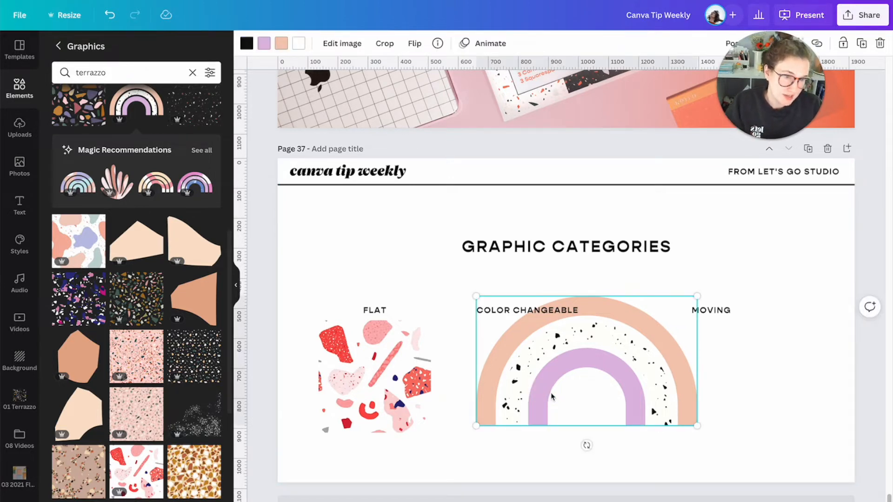
{"action": "left_click_drag", "start_coordinate": [694, 285], "coordinate": [654, 294]}
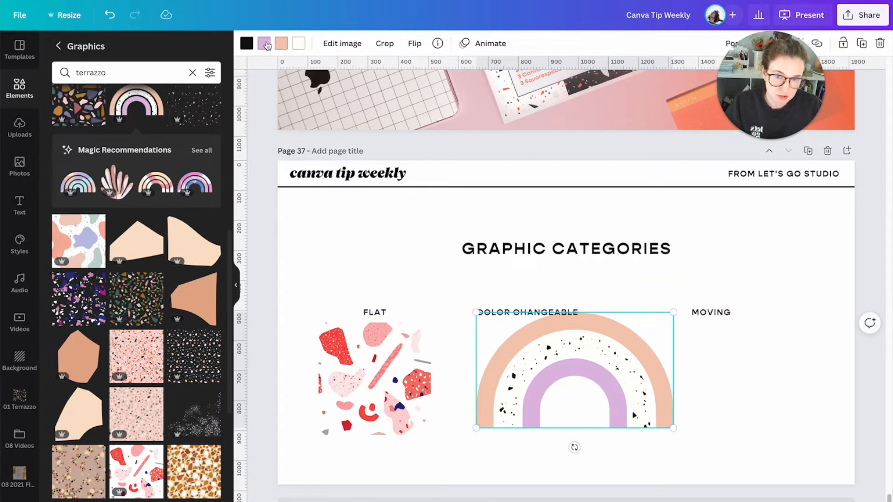
{"action": "left_click", "coordinate": [281, 43]}
{"action": "left_click", "coordinate": [151, 186]}
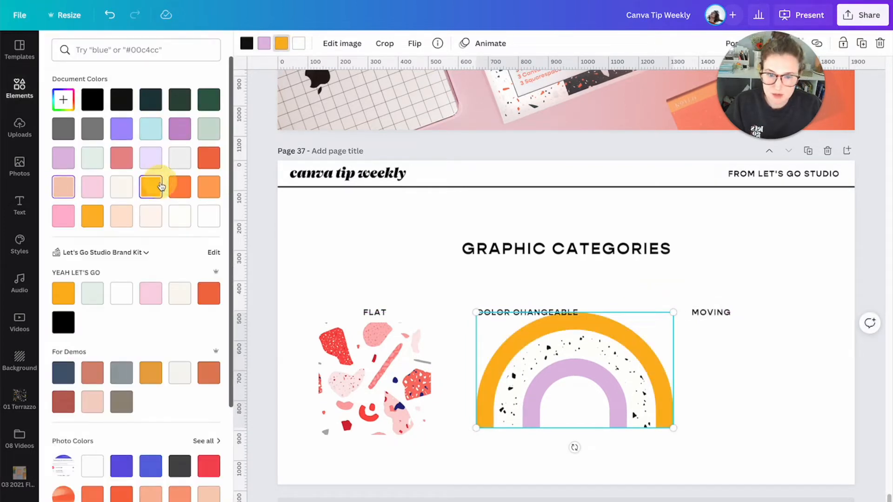
{"action": "left_click", "coordinate": [264, 47]}
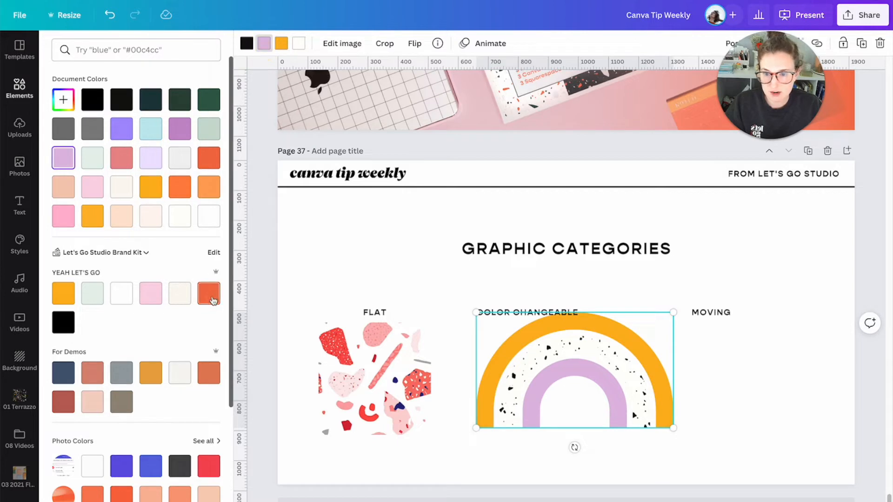
{"action": "left_click", "coordinate": [212, 299]}
- Recolor the rainbow's black speckles orange-red, then shrink the rainbow to about 396 by 233, centered below "COLOR CHANGEABLE"
{"action": "left_click", "coordinate": [249, 45]}
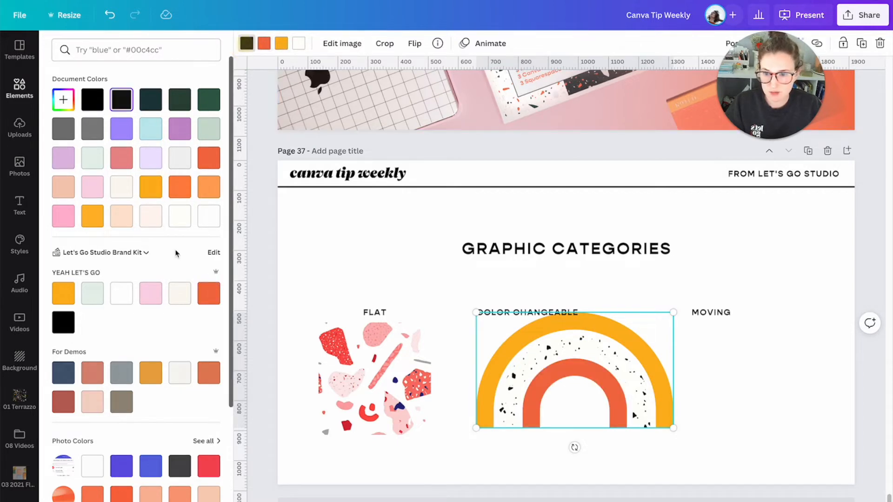
{"action": "left_click", "coordinate": [158, 291]}
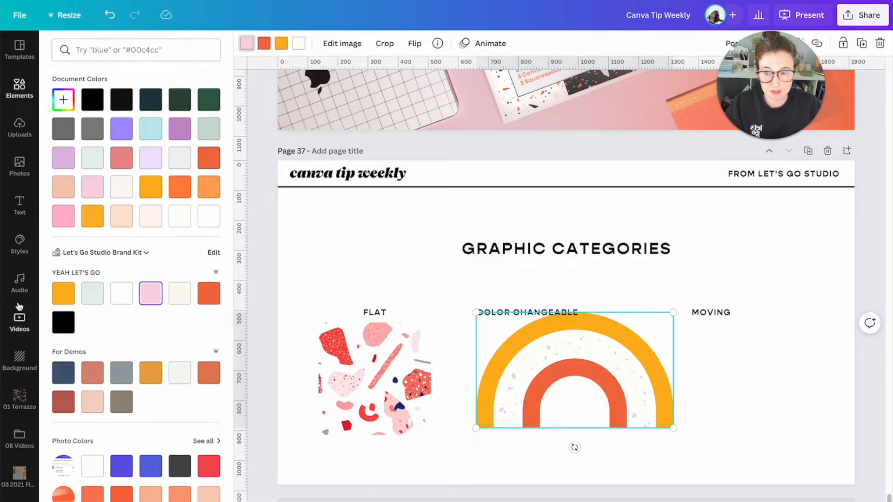
{"action": "left_click", "coordinate": [63, 293]}
{"action": "left_click", "coordinate": [214, 294]}
{"action": "left_click_drag", "start_coordinate": [666, 312], "coordinate": [582, 351]}
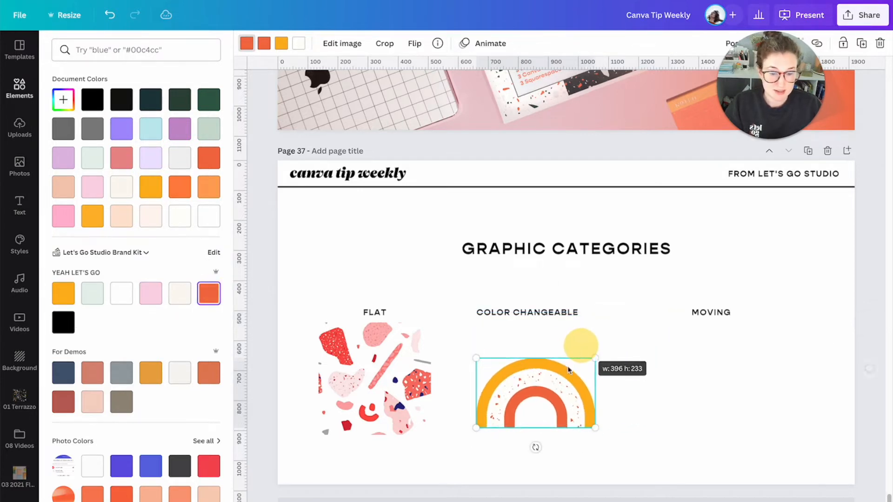
{"action": "left_click", "coordinate": [647, 388]}
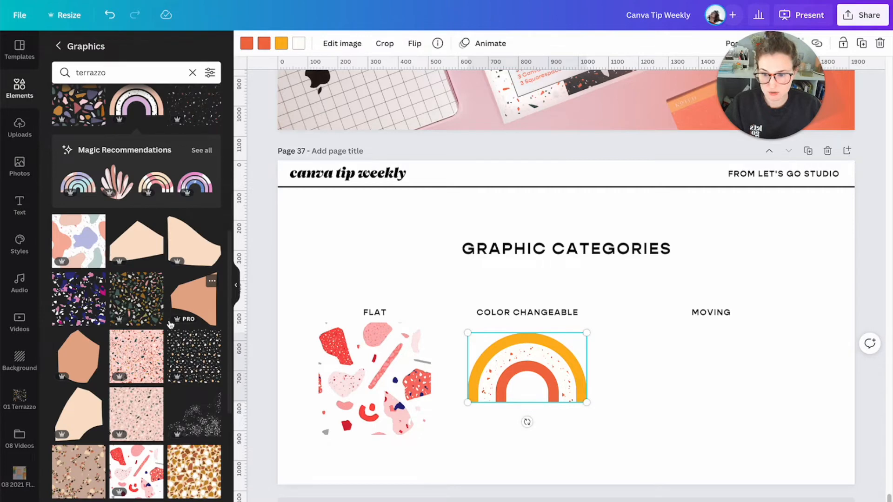
- Leave the terrazzo results and open the complete Stickers collection within the Graphics library
{"action": "scroll", "coordinate": [171, 324], "scroll_direction": "down", "scroll_amount": 10}
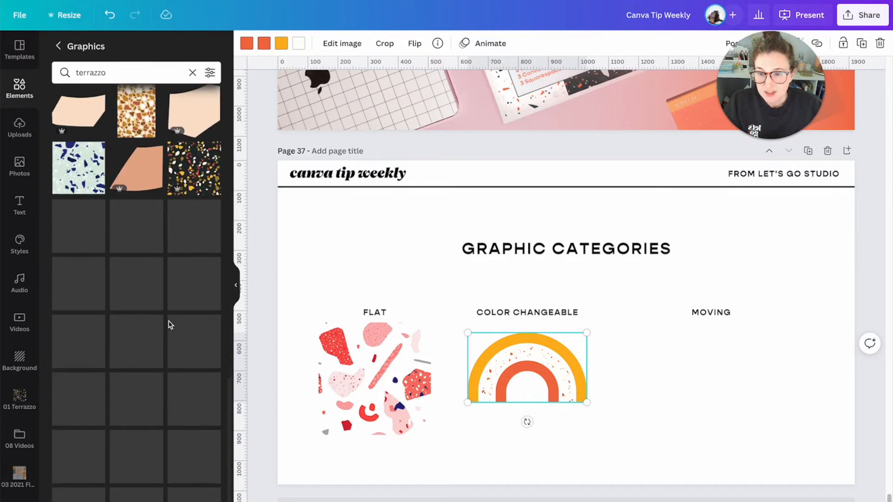
{"action": "left_click", "coordinate": [59, 46]}
{"action": "scroll", "coordinate": [108, 211], "scroll_direction": "down", "scroll_amount": 5}
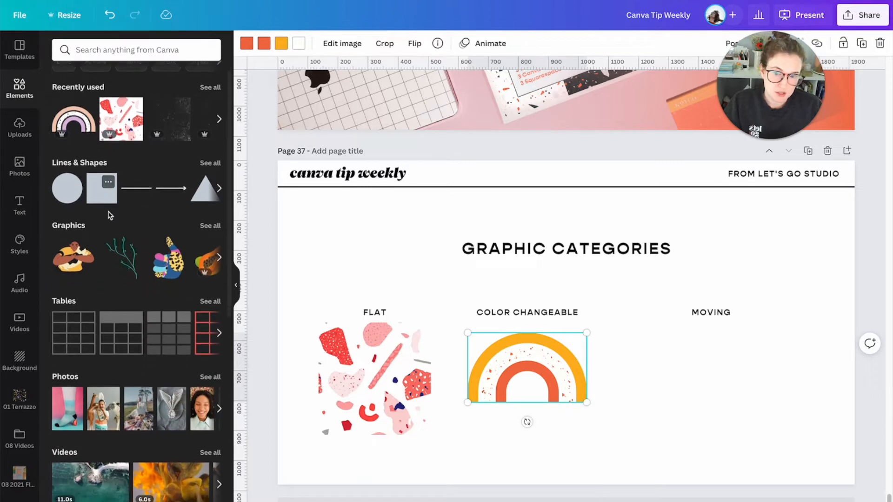
{"action": "scroll", "coordinate": [106, 215], "scroll_direction": "down", "scroll_amount": 3}
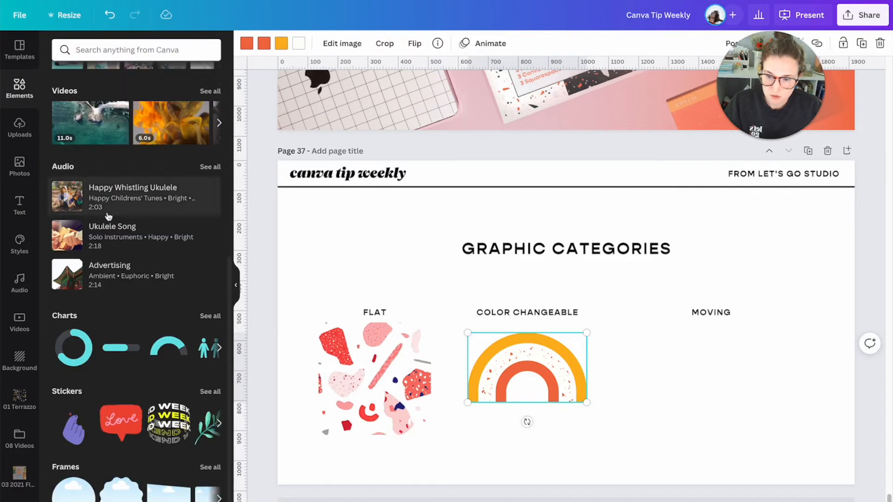
{"action": "scroll", "coordinate": [121, 223], "scroll_direction": "up", "scroll_amount": 8}
{"action": "left_click", "coordinate": [208, 247]}
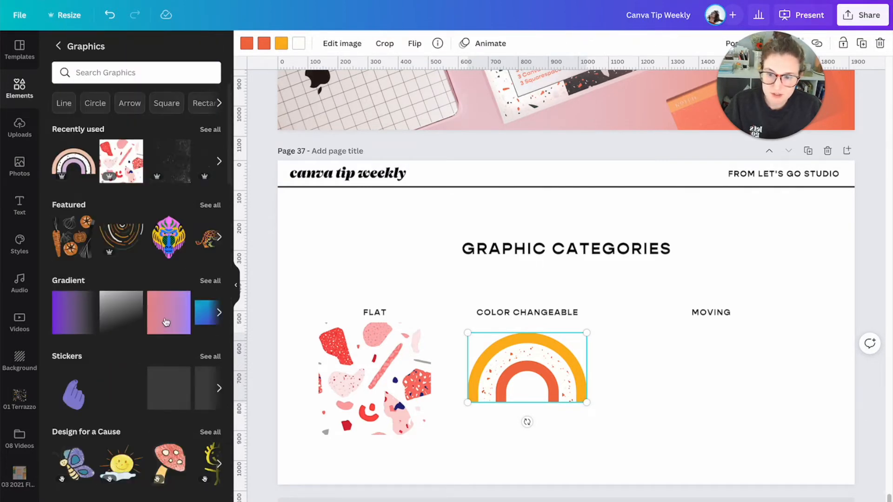
{"action": "scroll", "coordinate": [164, 323], "scroll_direction": "down", "scroll_amount": 5}
{"action": "scroll", "coordinate": [164, 323], "scroll_direction": "up", "scroll_amount": 1}
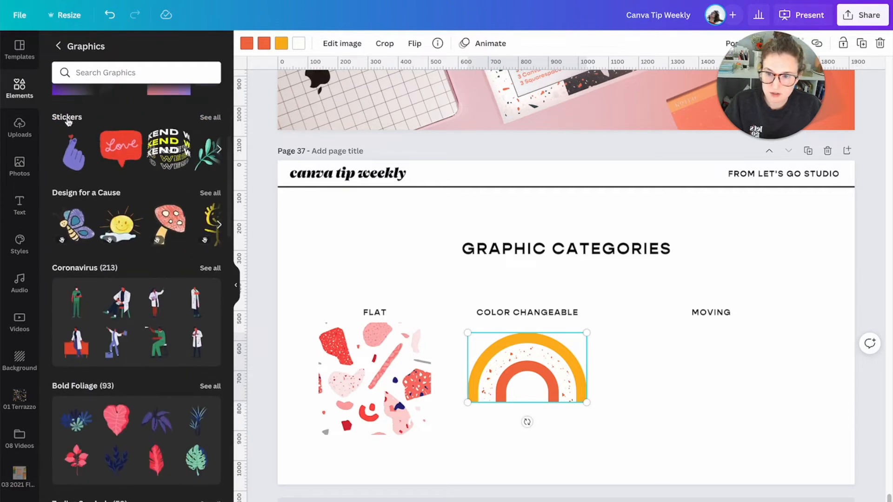
{"action": "left_click", "coordinate": [209, 114]}
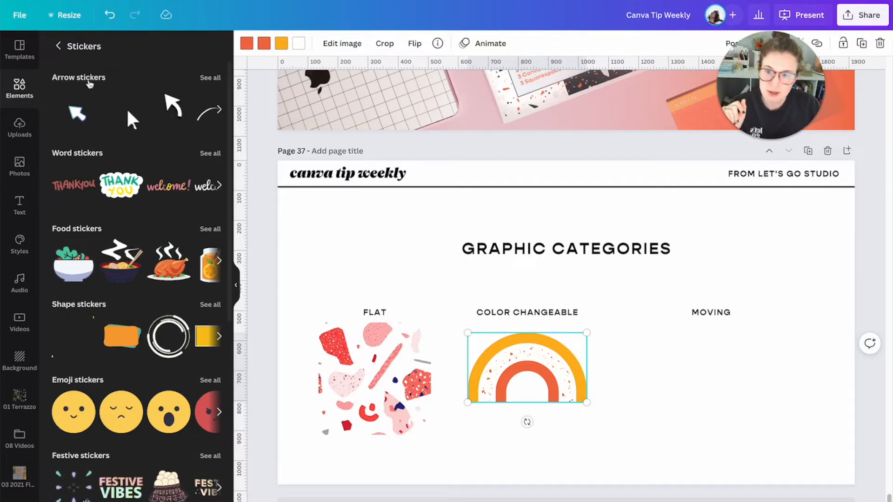
- Add the orange double down-arrow sticker from the Arrow stickers collection and shrink it to fit below "MOVING"
{"action": "scroll", "coordinate": [129, 255], "scroll_direction": "down", "scroll_amount": 4}
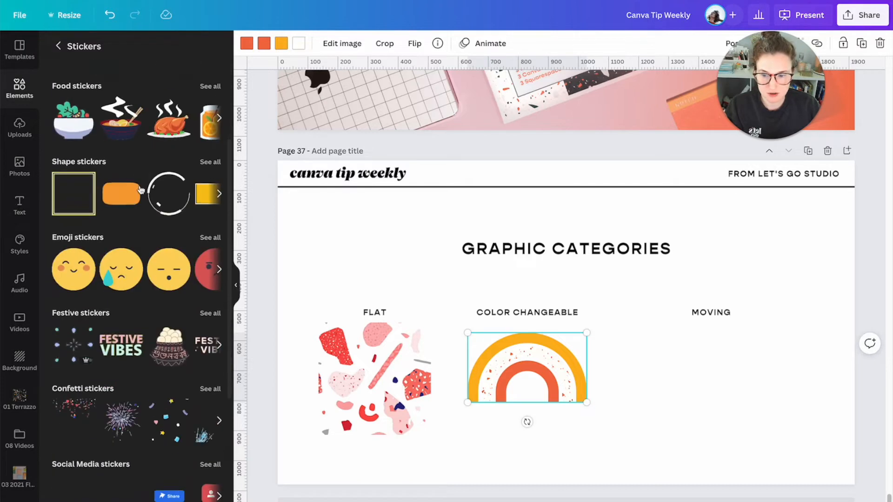
{"action": "scroll", "coordinate": [129, 255], "scroll_direction": "down", "scroll_amount": 3}
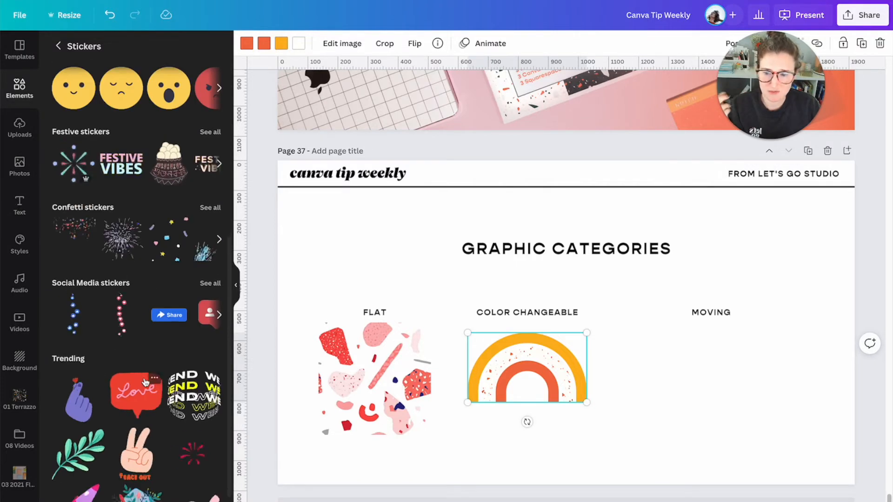
{"action": "scroll", "coordinate": [142, 343], "scroll_direction": "down", "scroll_amount": 3}
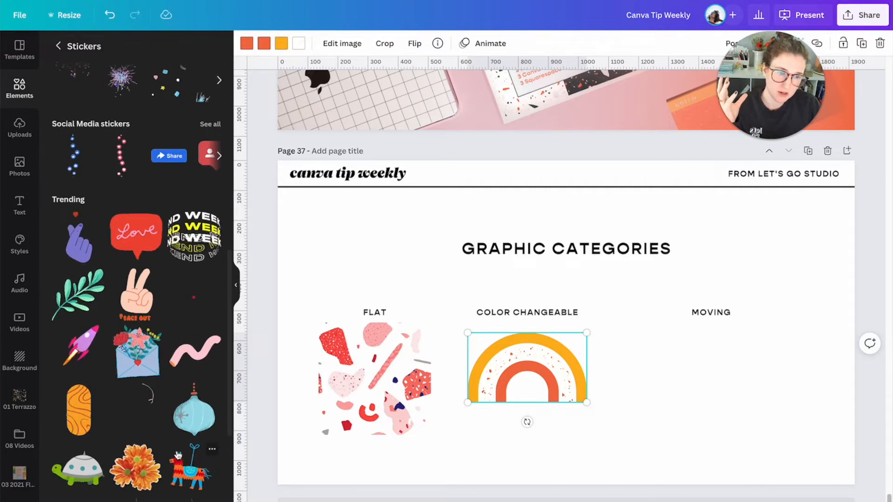
{"action": "scroll", "coordinate": [171, 415], "scroll_direction": "down", "scroll_amount": 2}
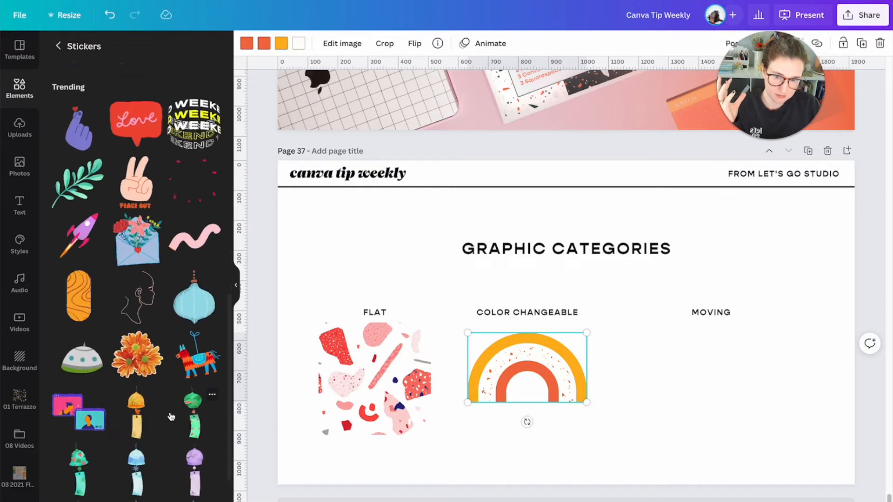
{"action": "scroll", "coordinate": [171, 415], "scroll_direction": "up", "scroll_amount": 10}
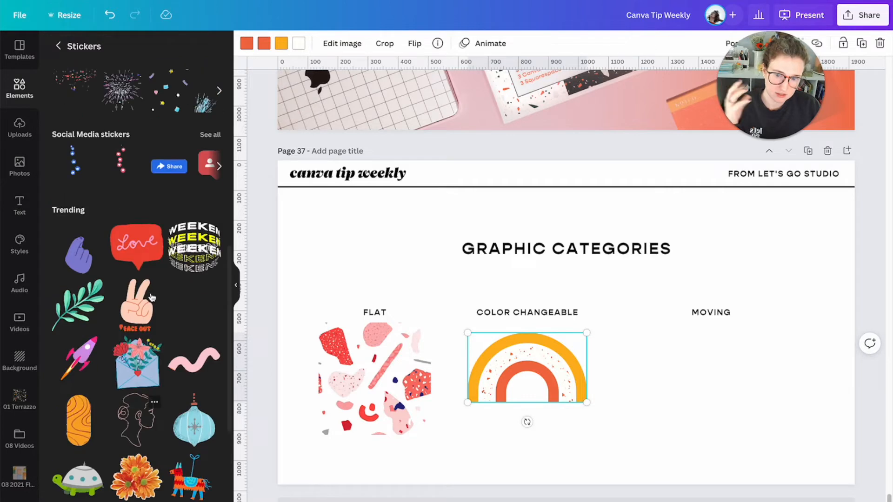
{"action": "left_click", "coordinate": [210, 77]}
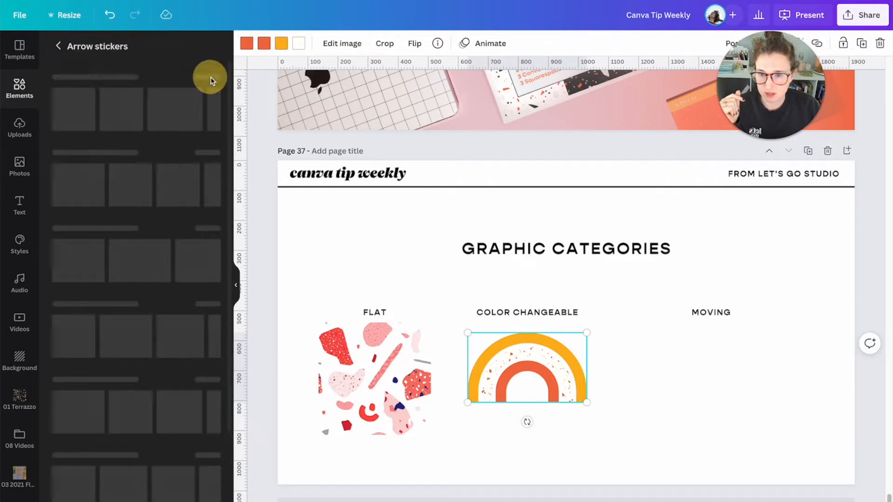
{"action": "left_click", "coordinate": [69, 331]}
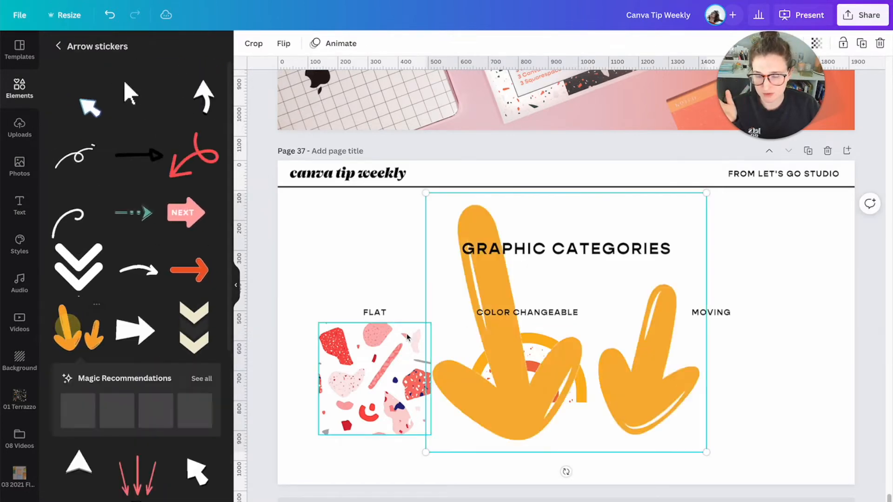
{"action": "left_click_drag", "start_coordinate": [424, 193], "coordinate": [701, 363]}
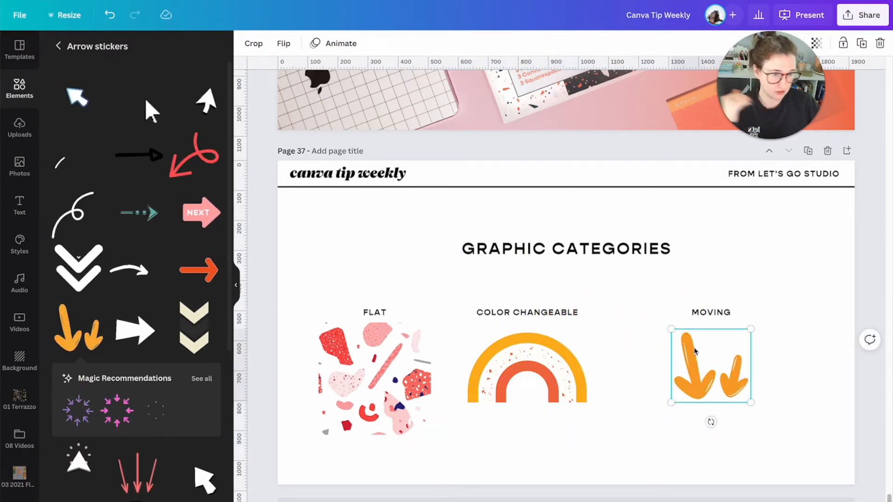
{"action": "left_click", "coordinate": [707, 263]}
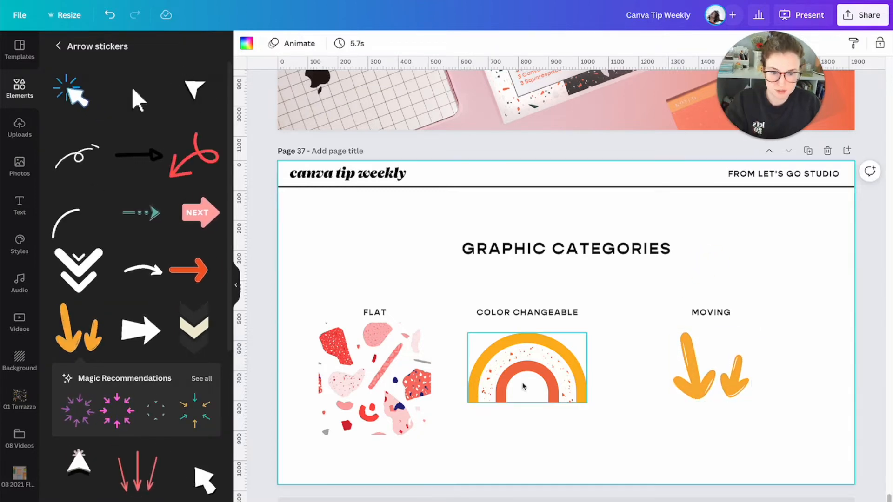
- Nudge the rainbow up slightly and move the "GRAPHIC CATEGORIES" heading a little to the left
{"action": "left_click", "coordinate": [523, 386]}
{"action": "left_click", "coordinate": [324, 293]}
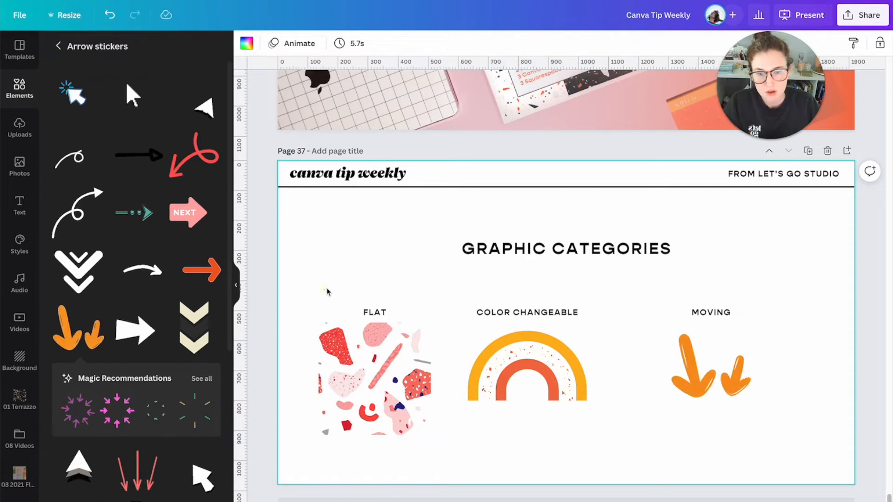
{"action": "left_click_drag", "start_coordinate": [643, 234], "coordinate": [634, 234]}
{"action": "left_click", "coordinate": [700, 236]}
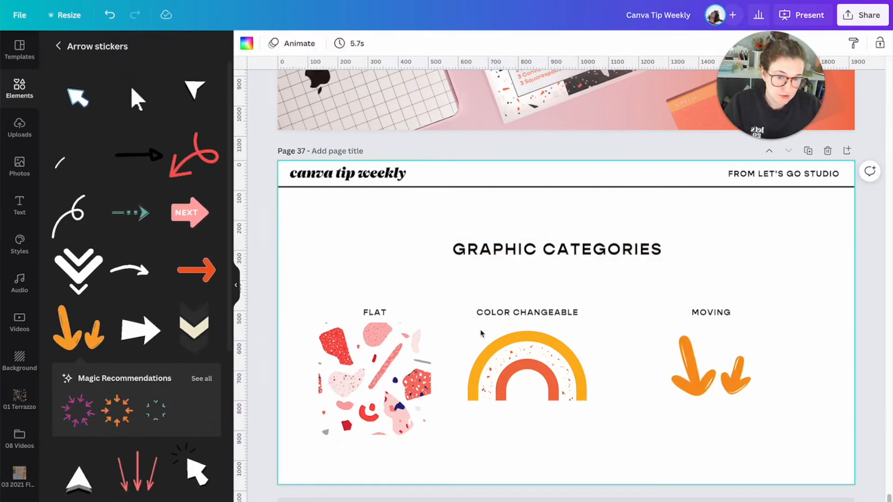
- Move the terrazzo graphic slightly down and right, and shift "COLOR CHANGEABLE" with its rainbow right to center them under the heading
{"action": "left_click_drag", "start_coordinate": [417, 357], "coordinate": [423, 363]}
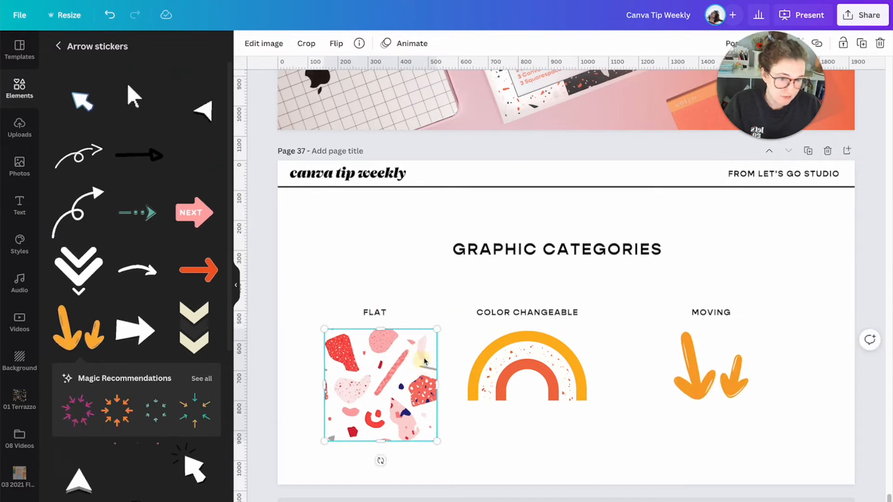
{"action": "left_click", "coordinate": [521, 351]}
{"action": "left_click", "coordinate": [620, 305]}
{"action": "left_click_drag", "start_coordinate": [534, 293], "coordinate": [582, 365]}
{"action": "left_click", "coordinate": [494, 313]}
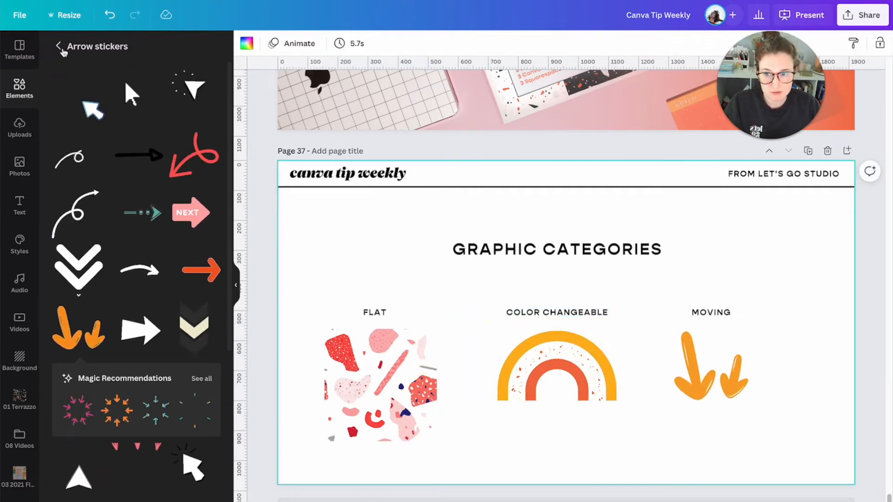
- Return from the stickers to the Graphics library and open its complete Featured collection
{"action": "left_click", "coordinate": [63, 50]}
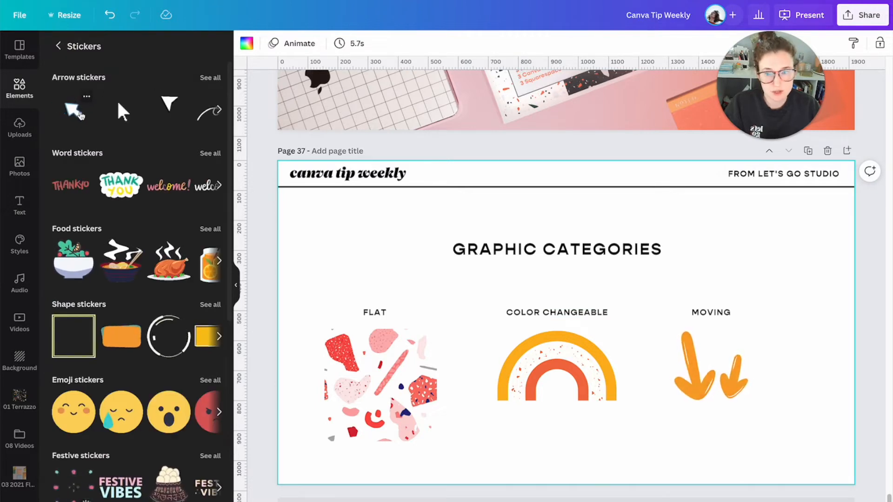
{"action": "left_click", "coordinate": [21, 93]}
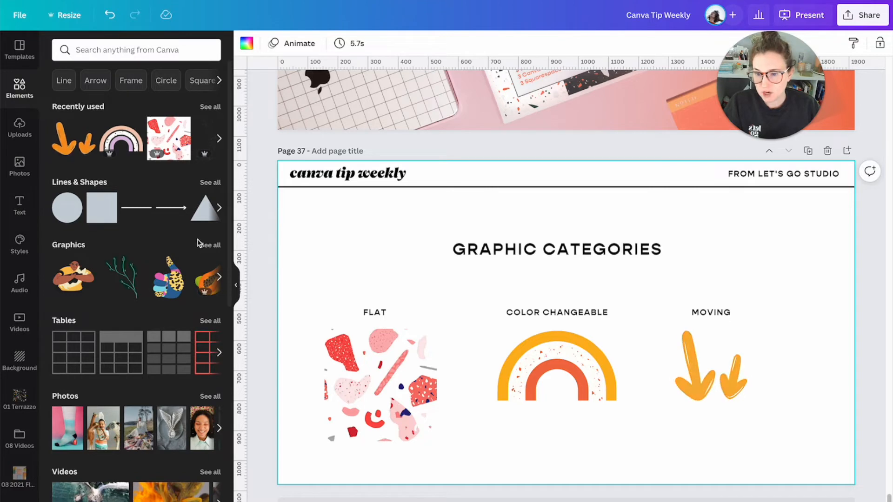
{"action": "left_click", "coordinate": [206, 245]}
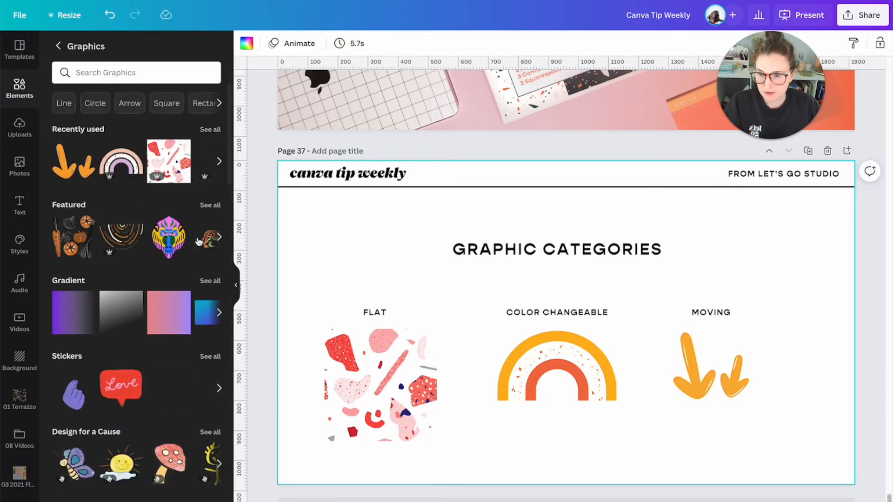
{"action": "left_click", "coordinate": [207, 204]}
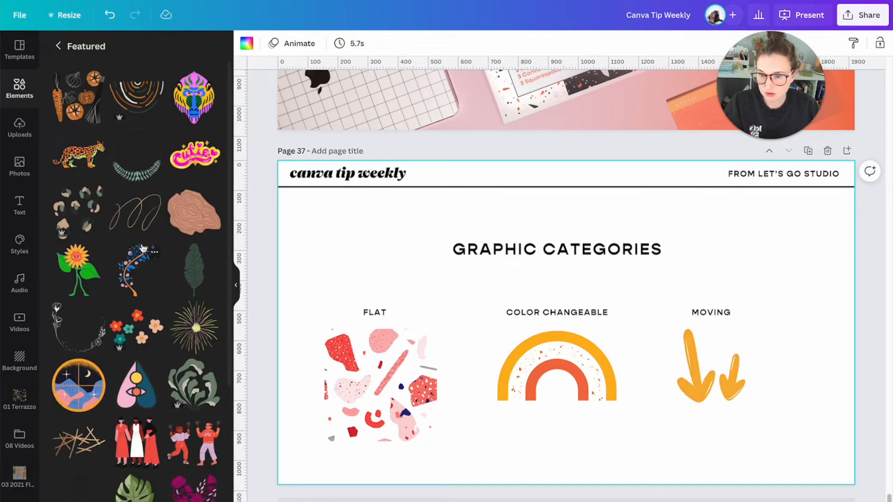
- Try the crossed brown sticks graphic from the Featured collection at a smaller size over the terrazzo example, and delete it
{"action": "scroll", "coordinate": [140, 249], "scroll_direction": "down", "scroll_amount": 1}
{"action": "scroll", "coordinate": [140, 250], "scroll_direction": "down", "scroll_amount": 3}
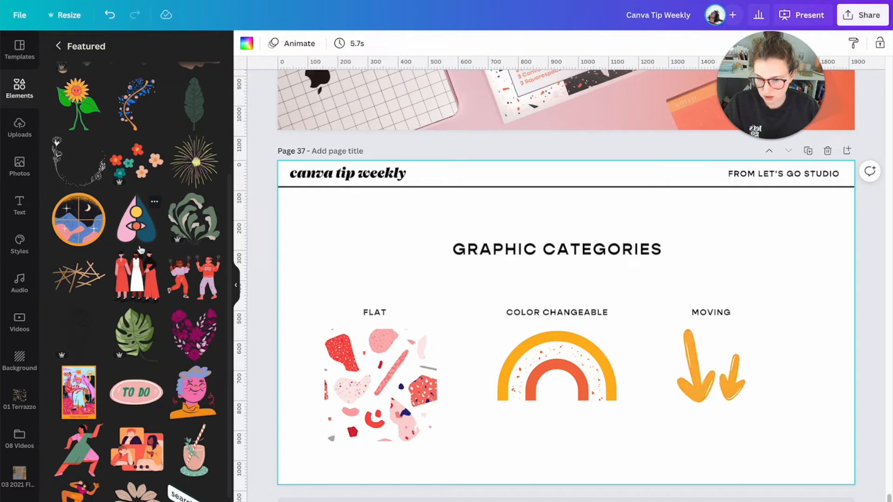
{"action": "left_click", "coordinate": [78, 268]}
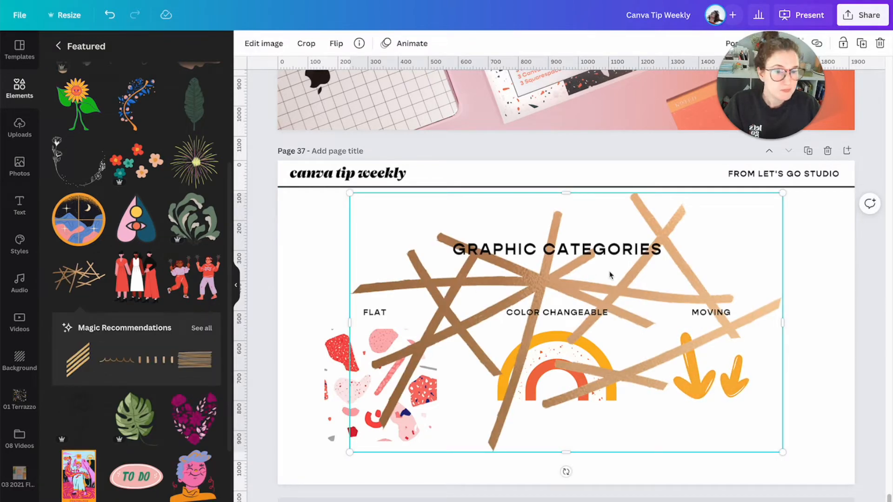
{"action": "left_click_drag", "start_coordinate": [785, 200], "coordinate": [399, 352]}
{"action": "left_click_drag", "start_coordinate": [393, 407], "coordinate": [365, 357]}
{"action": "key", "text": "Delete"}
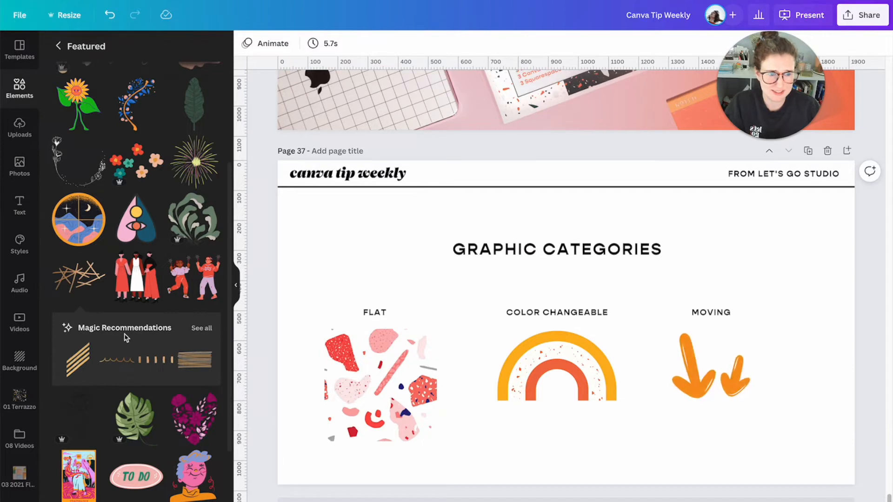
- Try the gradient postage stamp graphic from the Featured collection at a smaller size over the "FLAT" label, and delete it
{"action": "scroll", "coordinate": [155, 341], "scroll_direction": "down", "scroll_amount": 5}
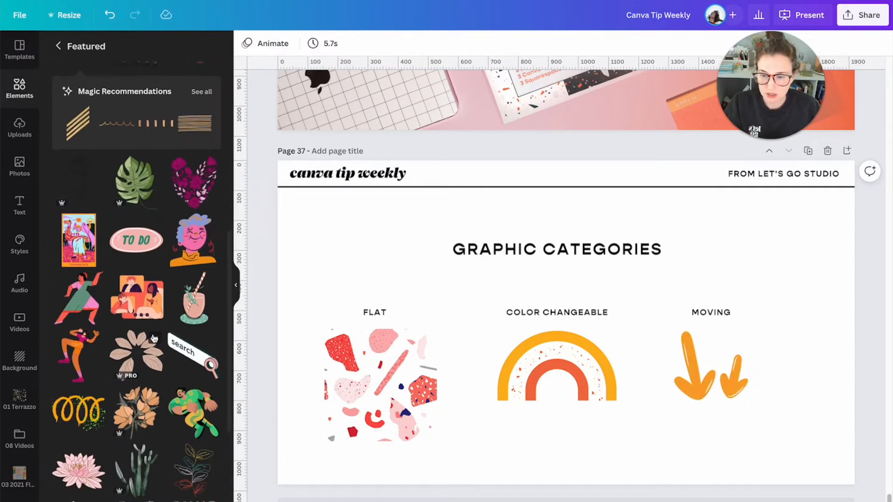
{"action": "scroll", "coordinate": [155, 338], "scroll_direction": "down", "scroll_amount": 3}
{"action": "left_click", "coordinate": [190, 425]}
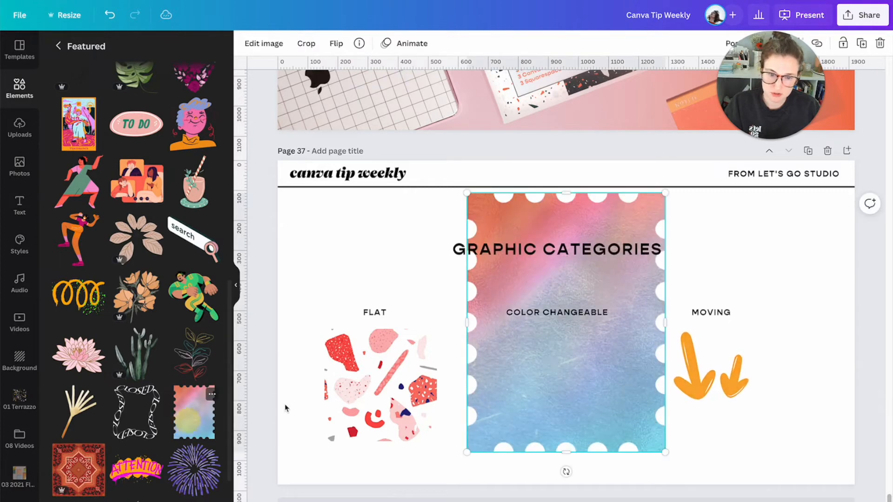
{"action": "left_click_drag", "start_coordinate": [601, 277], "coordinate": [484, 287]}
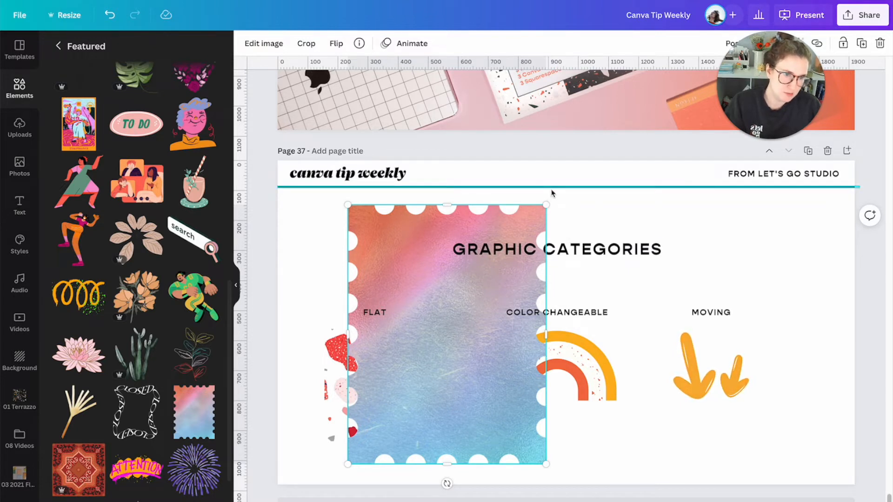
{"action": "left_click_drag", "start_coordinate": [546, 205], "coordinate": [376, 251]}
{"action": "left_click", "coordinate": [458, 347]}
{"action": "left_click", "coordinate": [409, 288]}
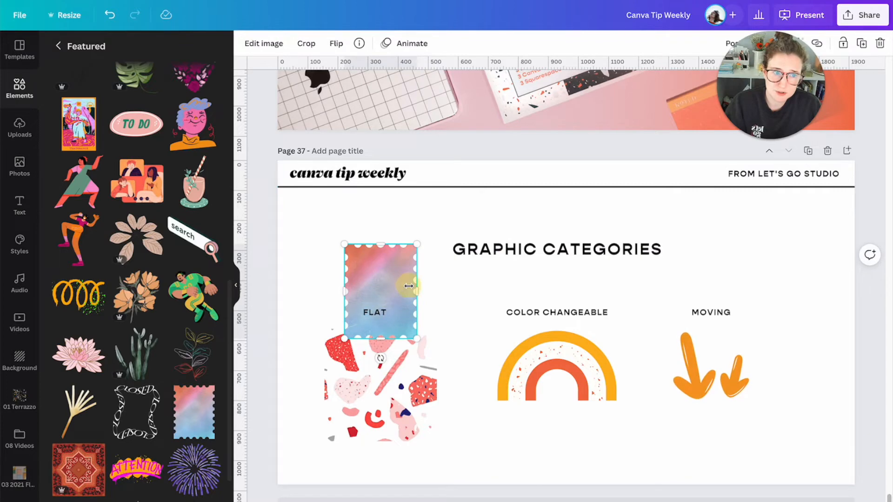
{"action": "key", "text": "Delete"}
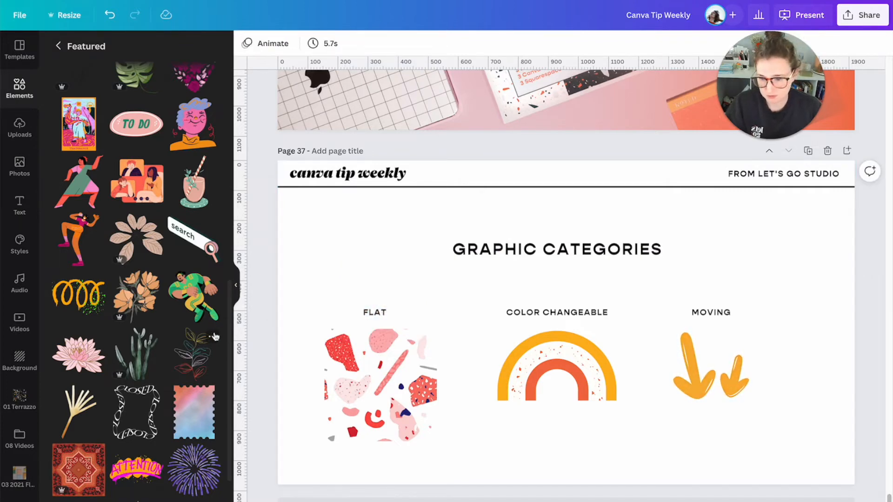
{"action": "scroll", "coordinate": [198, 348], "scroll_direction": "down", "scroll_amount": 3}
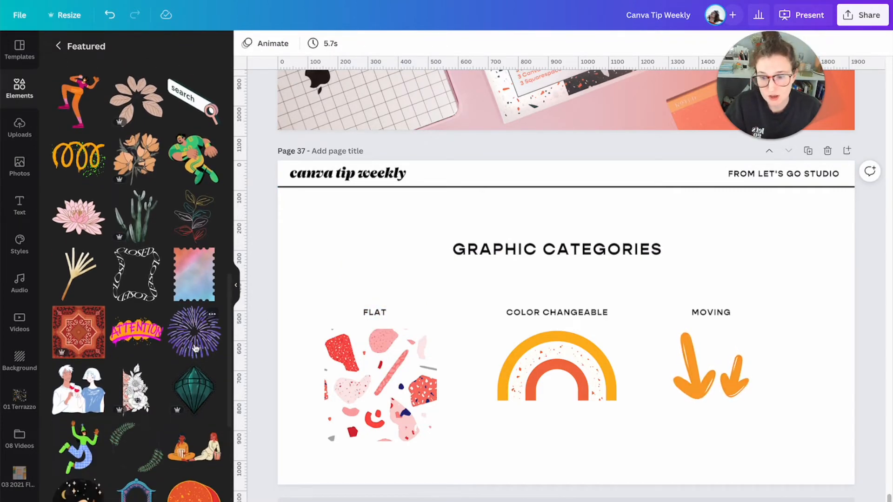
{"action": "scroll", "coordinate": [195, 347], "scroll_direction": "down", "scroll_amount": 4}
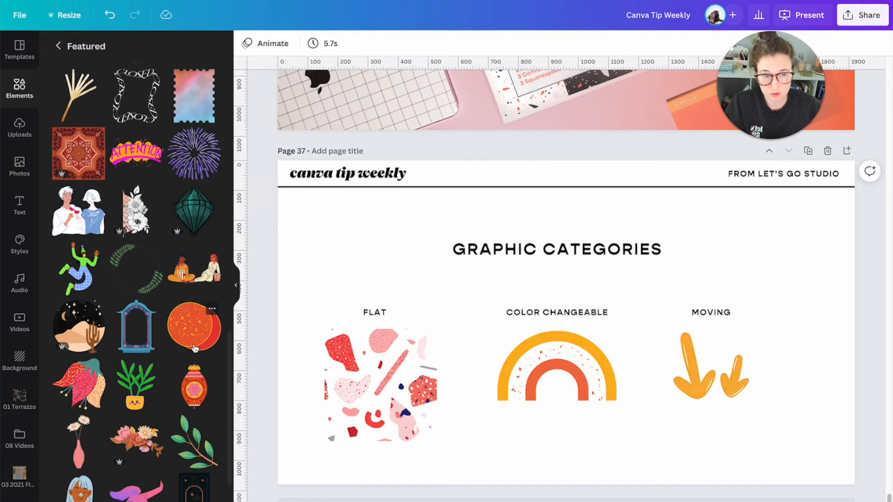
{"action": "scroll", "coordinate": [195, 348], "scroll_direction": "down", "scroll_amount": 2}
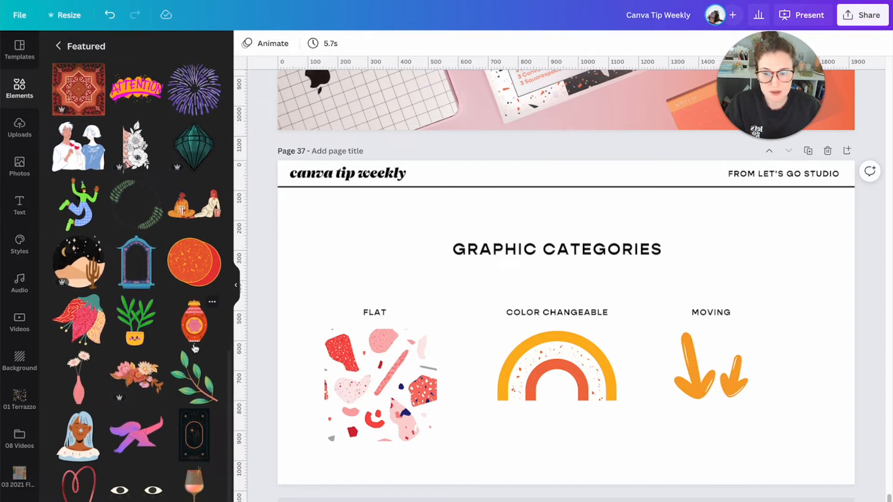
{"action": "scroll", "coordinate": [195, 348], "scroll_direction": "down", "scroll_amount": 1}
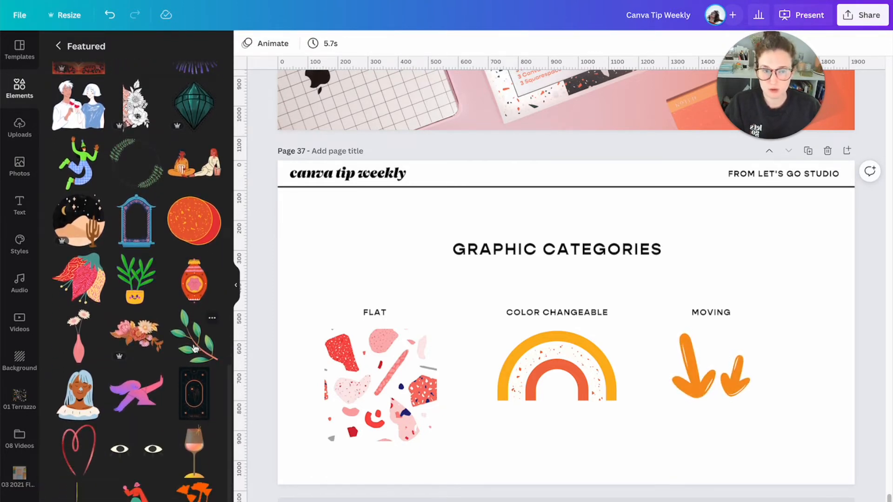
- Duplicate the graphic categories page and reduce the copy to a "KEYWORDS" heading, deleting the three category labels and their graphics
{"action": "left_click", "coordinate": [377, 251]}
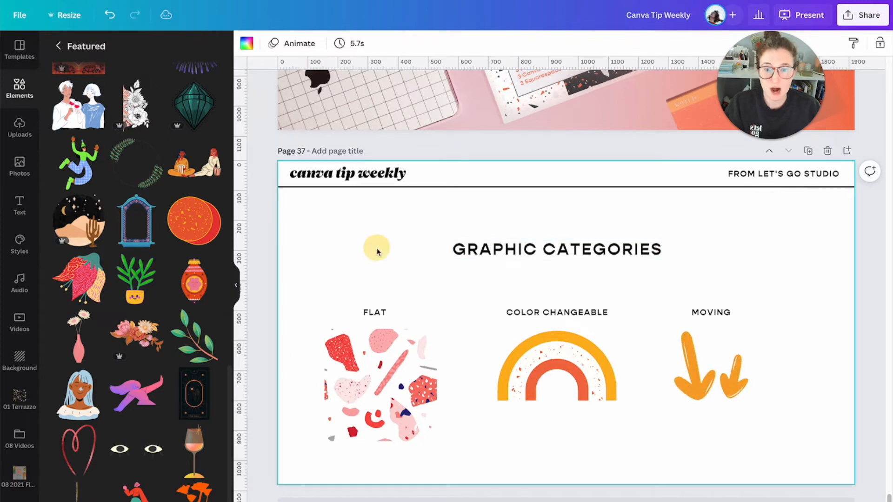
{"action": "left_click", "coordinate": [809, 153]}
{"action": "double_click", "coordinate": [587, 248]}
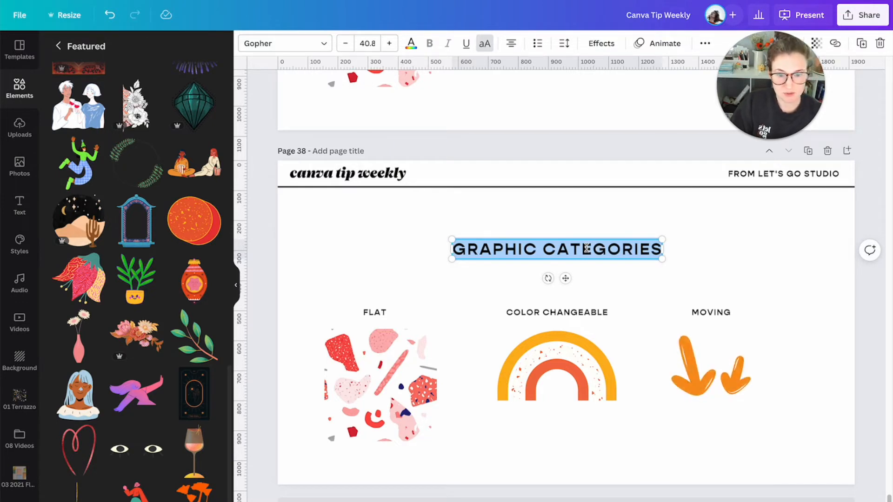
{"action": "type", "text": "KEYWORDS"}
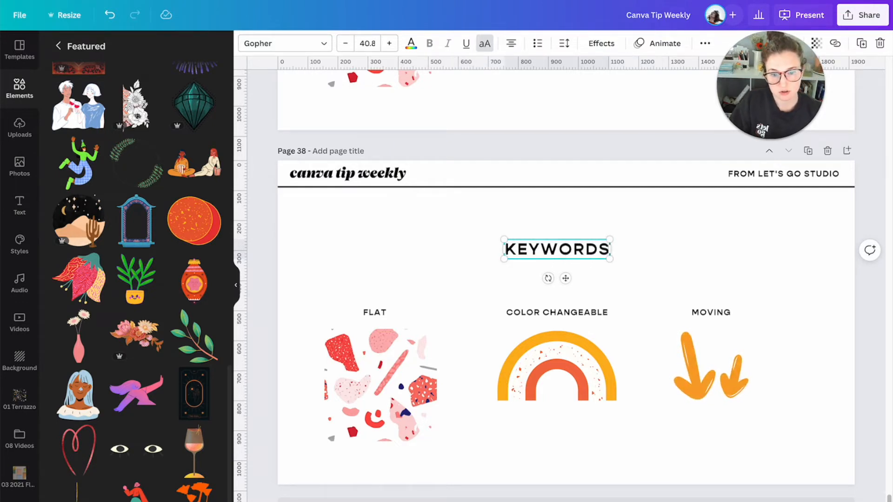
{"action": "left_click_drag", "start_coordinate": [331, 303], "coordinate": [763, 364]}
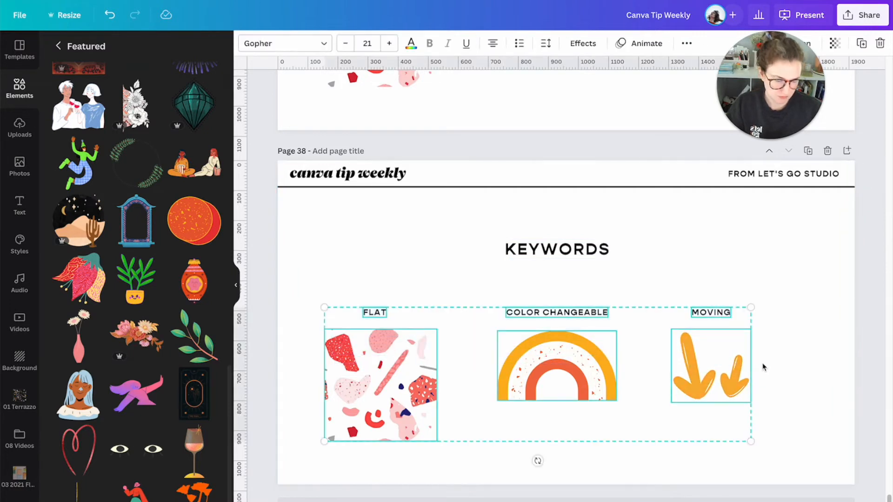
{"action": "key", "text": "Delete"}
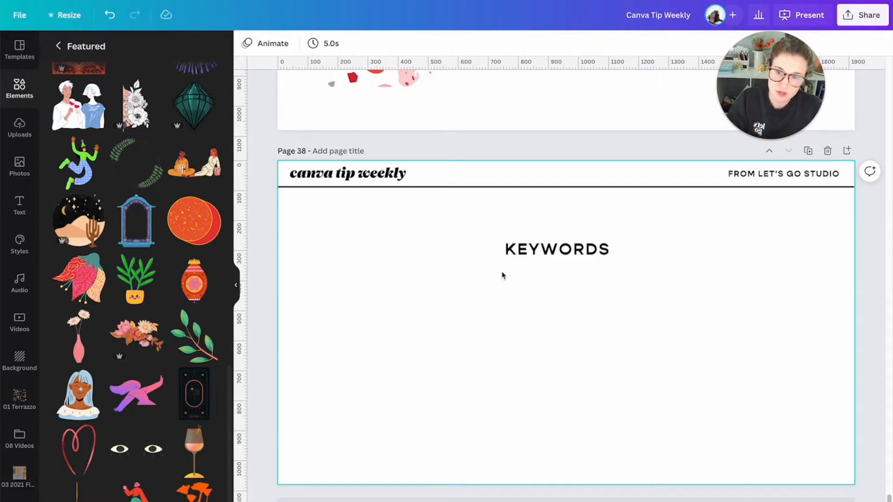
- Return from the Featured collection to the Graphics library and search it for "monoline"
{"action": "left_click", "coordinate": [58, 47]}
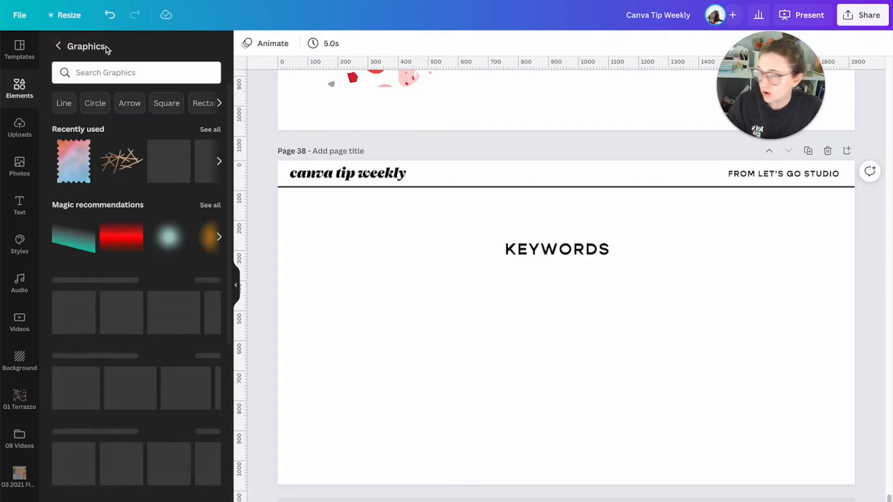
{"action": "left_click", "coordinate": [118, 70]}
{"action": "type", "text": "monoline"}
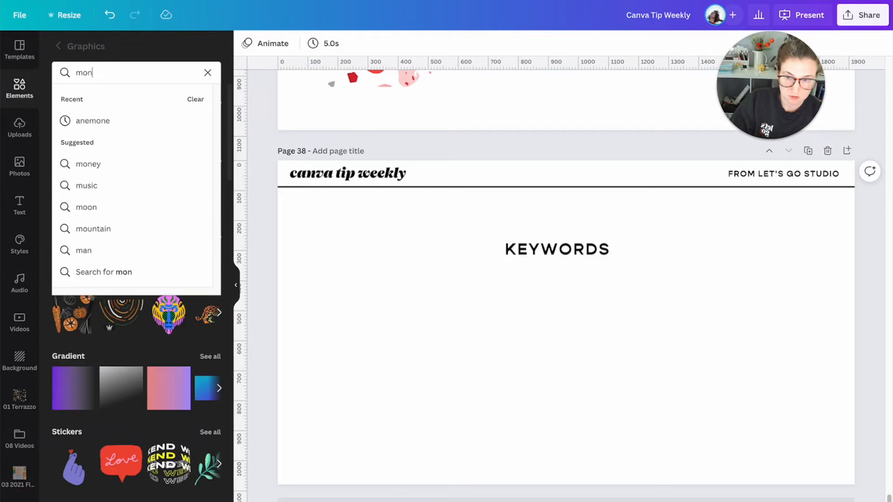
{"action": "key", "text": "Return"}
- Duplicate the "KEYWORDS" heading directly below itself and change the copy's text to "MONOLINE"
{"action": "left_click", "coordinate": [408, 283]}
{"action": "left_click_drag", "start_coordinate": [558, 253], "coordinate": [558, 290]}
{"action": "double_click", "coordinate": [558, 289]}
{"action": "type", "text": "monoline"}
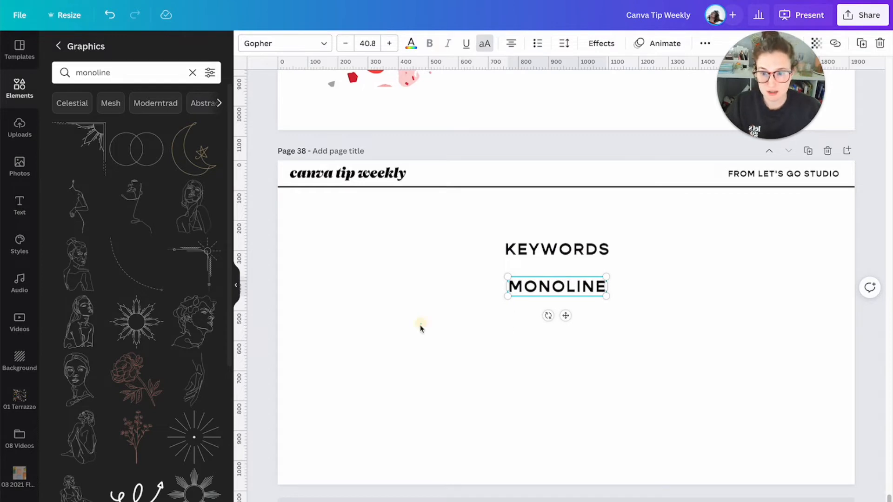
{"action": "left_click", "coordinate": [420, 328]}
- Add the line-art sunburst with eight ray groups from the monoline results and place it left of the keywords
{"action": "scroll", "coordinate": [120, 357], "scroll_direction": "down", "scroll_amount": 4}
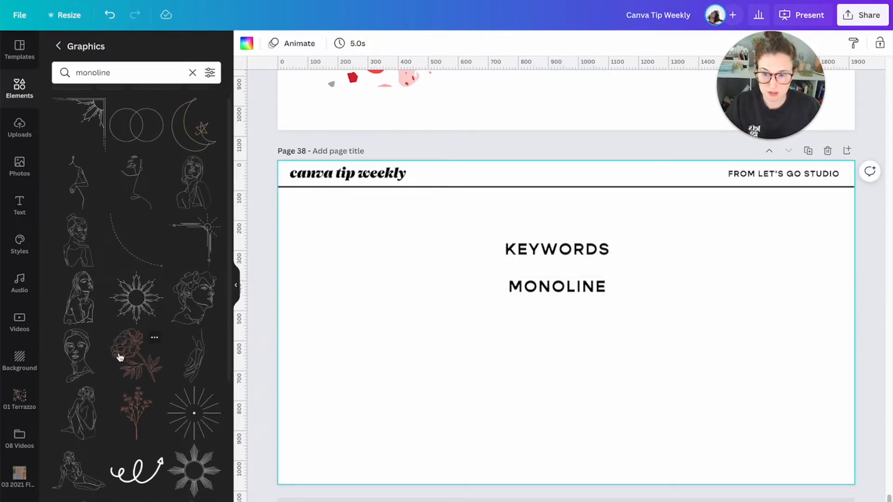
{"action": "left_click", "coordinate": [173, 357]}
{"action": "left_click_drag", "start_coordinate": [523, 355], "coordinate": [393, 355]}
- Add the coiled line graphic with an arrow end from the monoline results and fit it to the right of the keywords
{"action": "scroll", "coordinate": [149, 359], "scroll_direction": "down", "scroll_amount": 2}
{"action": "scroll", "coordinate": [149, 359], "scroll_direction": "down", "scroll_amount": 2}
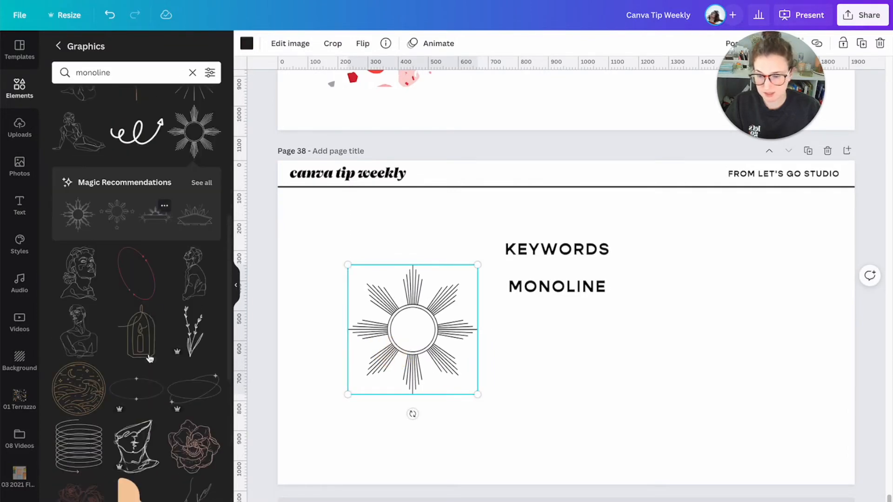
{"action": "scroll", "coordinate": [150, 358], "scroll_direction": "down", "scroll_amount": 2}
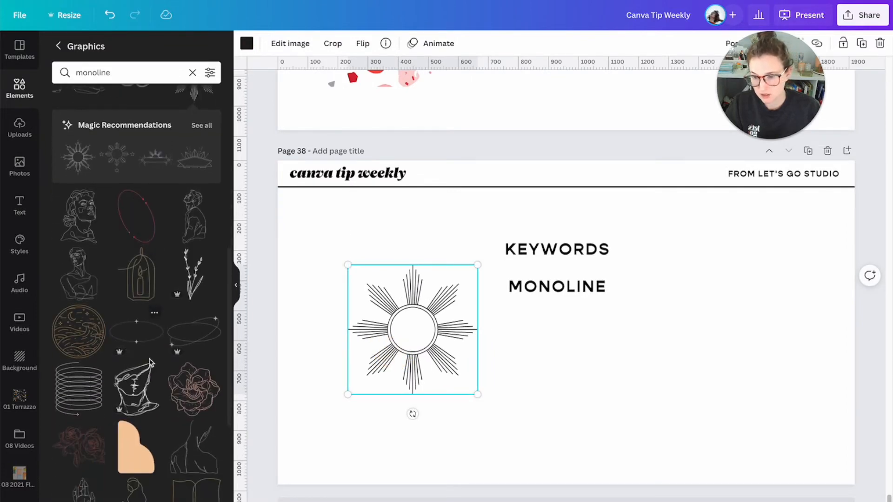
{"action": "left_click", "coordinate": [86, 371]}
{"action": "left_click_drag", "start_coordinate": [755, 331], "coordinate": [752, 325]}
{"action": "left_click_drag", "start_coordinate": [800, 355], "coordinate": [807, 364]}
{"action": "left_click_drag", "start_coordinate": [782, 336], "coordinate": [772, 332]}
{"action": "left_click", "coordinate": [755, 408]}
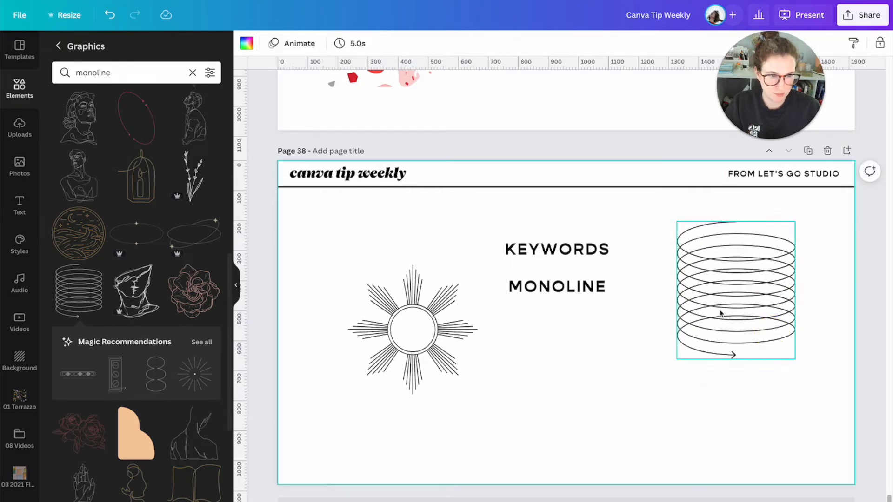
- Duplicate the "MONOLINE" text directly below itself and change the copy's text to "DOODLE"
{"action": "scroll", "coordinate": [144, 339], "scroll_direction": "down", "scroll_amount": 5}
{"action": "scroll", "coordinate": [144, 340], "scroll_direction": "down", "scroll_amount": 3}
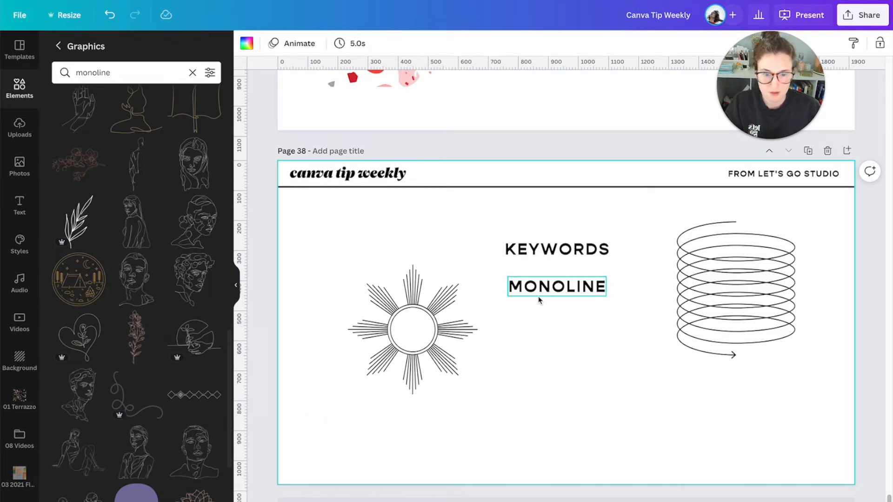
{"action": "left_click_drag", "start_coordinate": [539, 298], "coordinate": [535, 322]}
{"action": "double_click", "coordinate": [537, 322]}
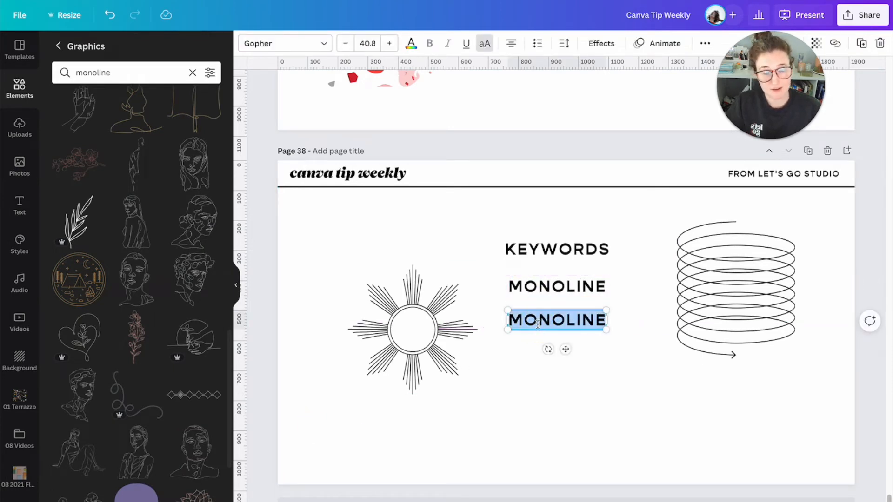
{"action": "type", "text": "doodle"}
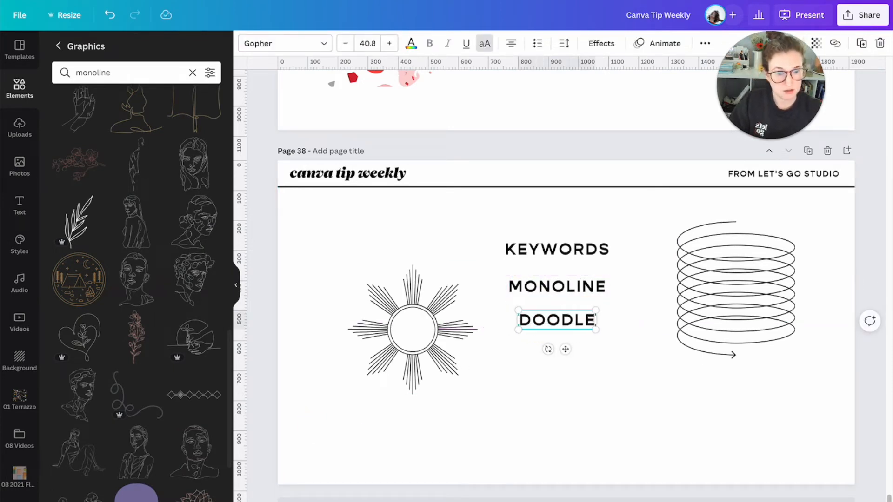
{"action": "left_click", "coordinate": [571, 417]}
- Search the graphics for "doodle" and add the yellow graphic of three starbursts to the page
{"action": "double_click", "coordinate": [123, 73]}
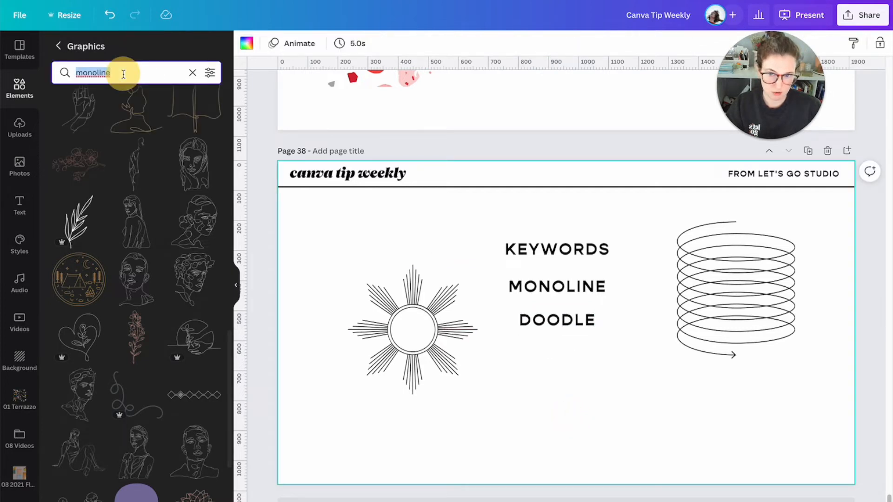
{"action": "type", "text": "doodle"}
{"action": "key", "text": "Return"}
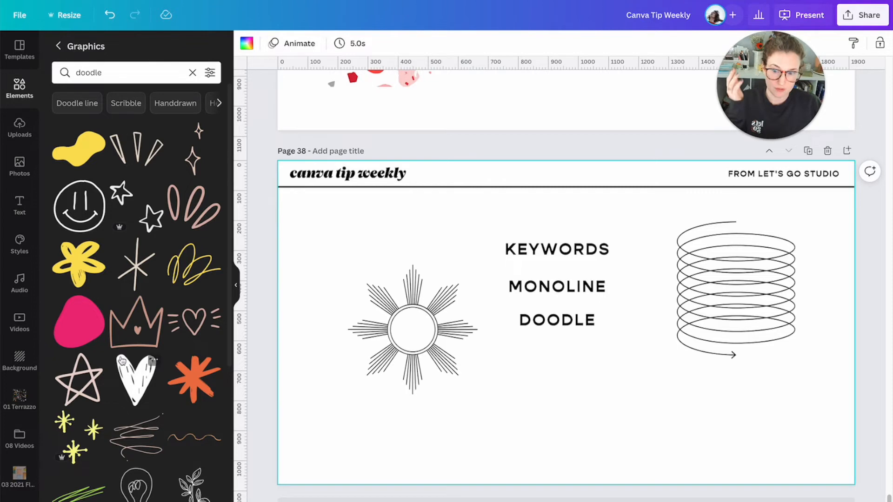
{"action": "scroll", "coordinate": [131, 372], "scroll_direction": "down", "scroll_amount": 2}
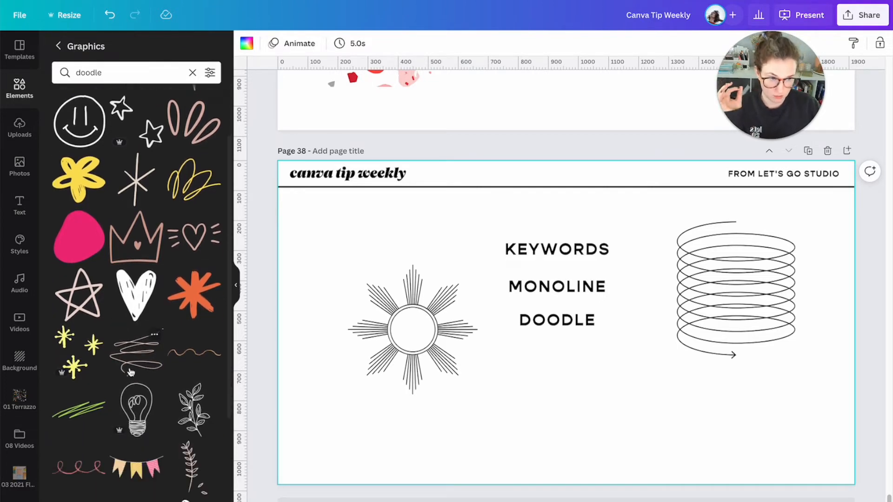
{"action": "scroll", "coordinate": [131, 372], "scroll_direction": "down", "scroll_amount": 1}
{"action": "left_click", "coordinate": [84, 330]}
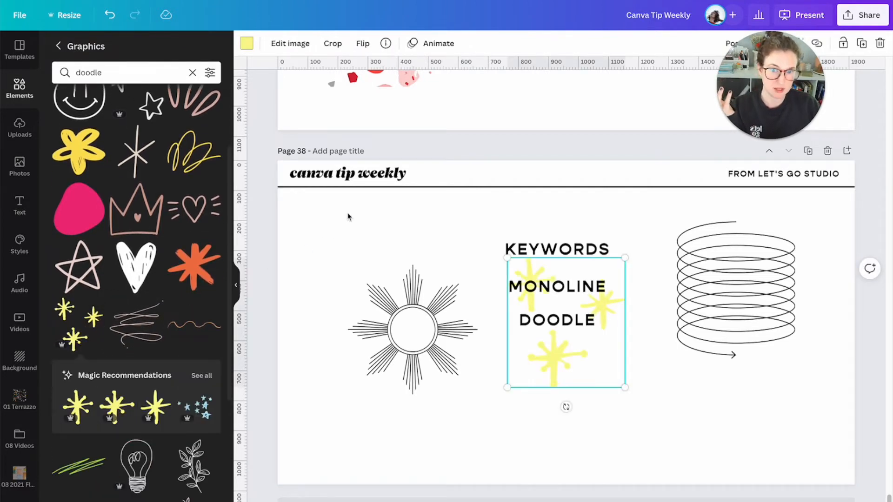
- Recolor the three starbursts with the brand kit's orange-red, then shrink and place them below and right of "DOODLE"
{"action": "left_click", "coordinate": [247, 43]}
{"action": "left_click", "coordinate": [208, 293]}
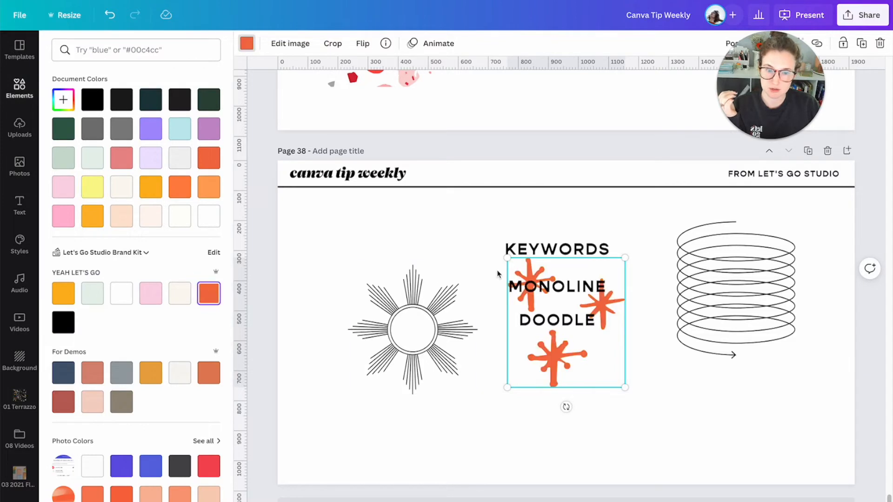
{"action": "left_click_drag", "start_coordinate": [506, 259], "coordinate": [539, 292]}
{"action": "left_click_drag", "start_coordinate": [581, 339], "coordinate": [643, 406]}
- Duplicate the "DOODLE" text directly below itself and change the copy's text to "GRADIENT"
{"action": "left_click", "coordinate": [547, 323]}
{"action": "left_click_drag", "start_coordinate": [546, 322], "coordinate": [544, 360]}
{"action": "double_click", "coordinate": [544, 359]}
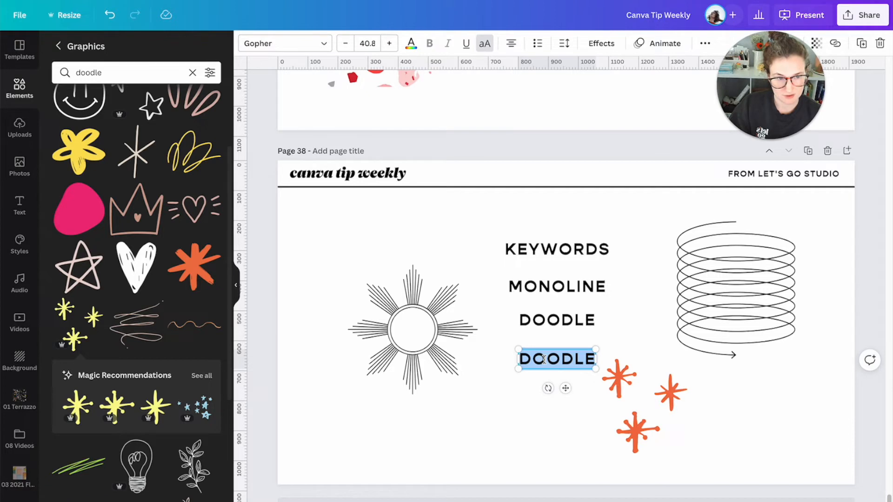
{"action": "type", "text": "GRADIENT"}
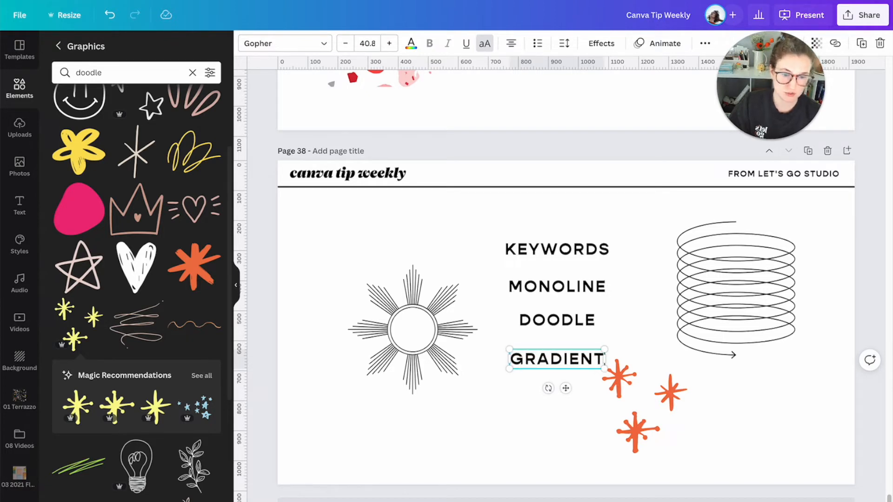
{"action": "left_click", "coordinate": [371, 269]}
{"action": "left_click", "coordinate": [355, 252]}
- Search the graphics for "gradient" and browse the resulting shapes, blobs and backgrounds
{"action": "double_click", "coordinate": [85, 72]}
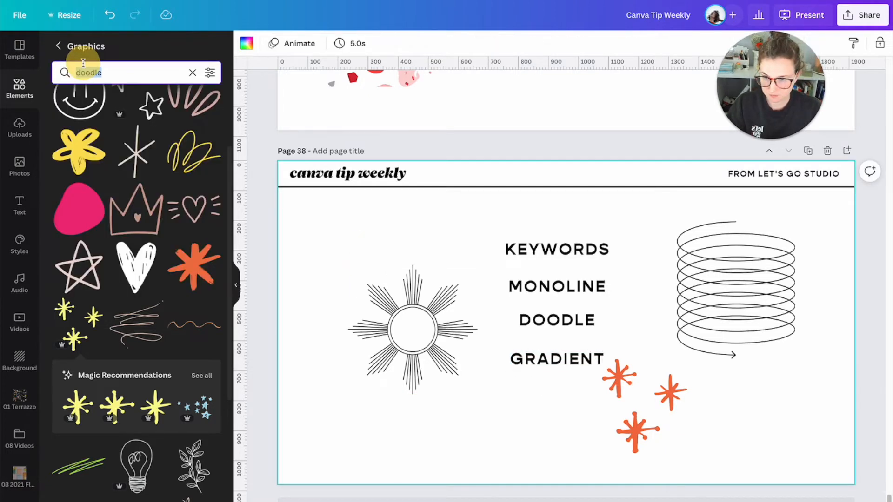
{"action": "type", "text": "gradient"}
{"action": "key", "text": "Return"}
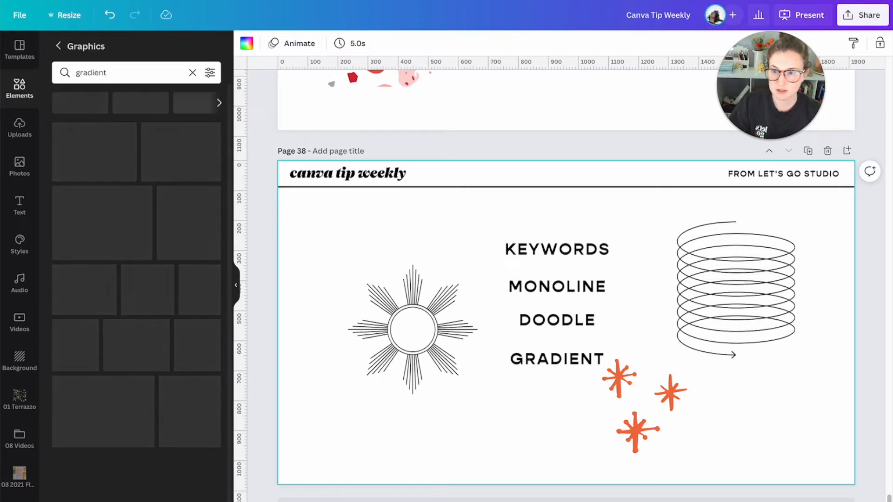
{"action": "scroll", "coordinate": [127, 233], "scroll_direction": "down", "scroll_amount": 5}
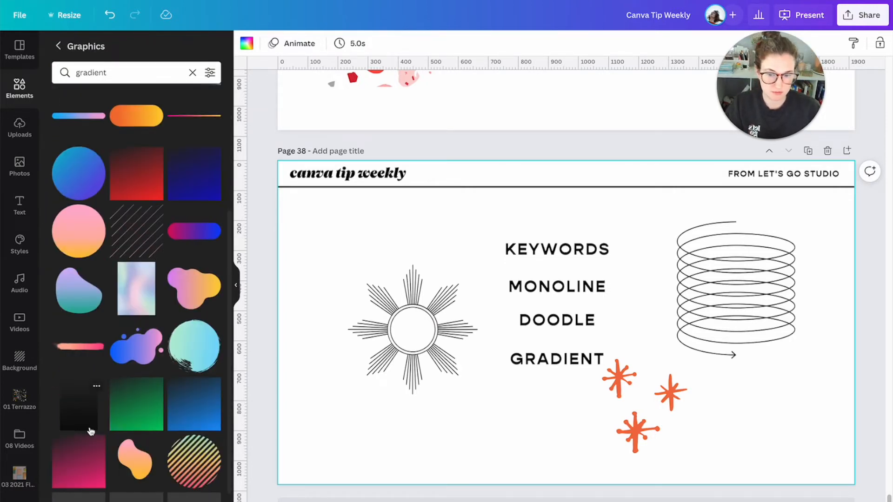
{"action": "scroll", "coordinate": [91, 432], "scroll_direction": "down", "scroll_amount": 7}
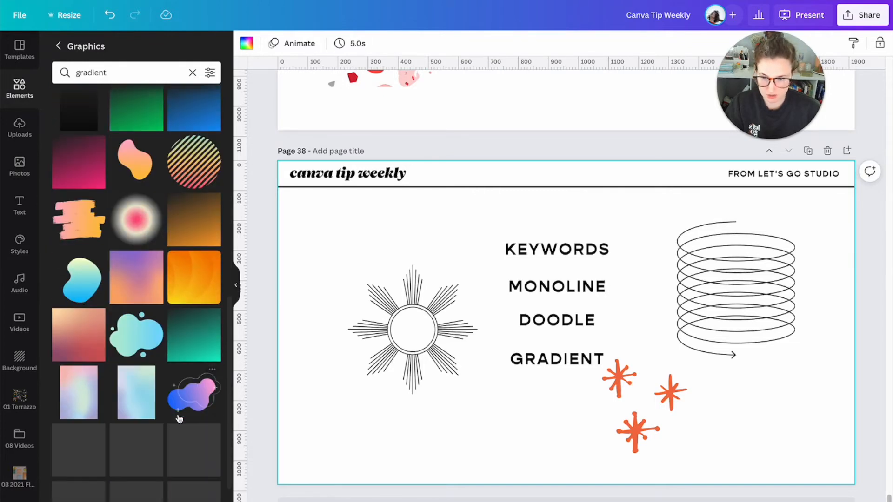
{"action": "scroll", "coordinate": [179, 418], "scroll_direction": "down", "scroll_amount": 4}
{"action": "scroll", "coordinate": [190, 307], "scroll_direction": "down", "scroll_amount": 7}
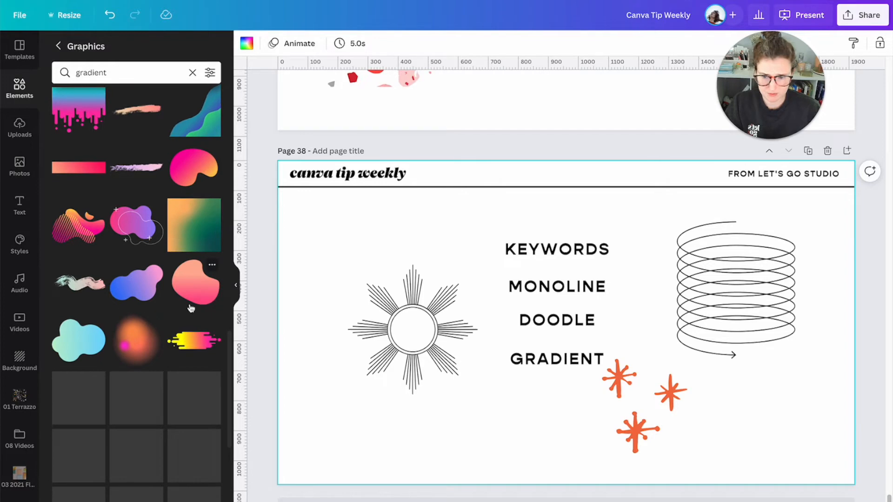
{"action": "scroll", "coordinate": [191, 308], "scroll_direction": "down", "scroll_amount": 4}
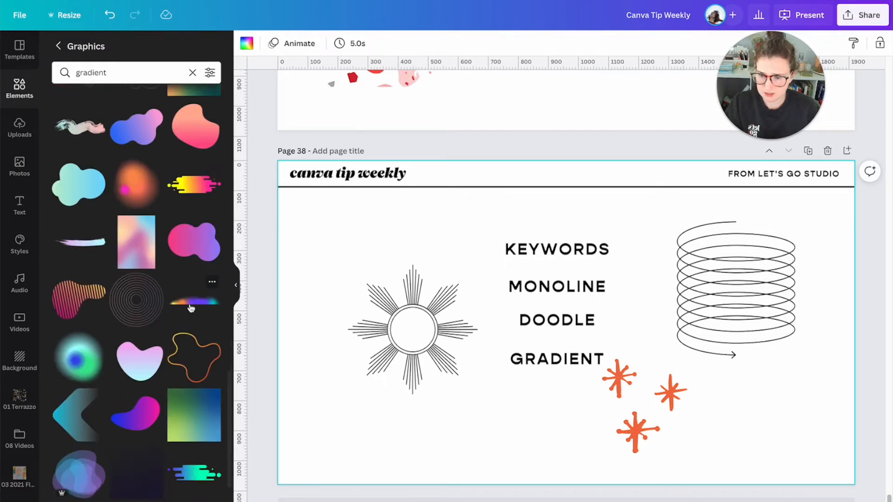
{"action": "scroll", "coordinate": [190, 308], "scroll_direction": "down", "scroll_amount": 8}
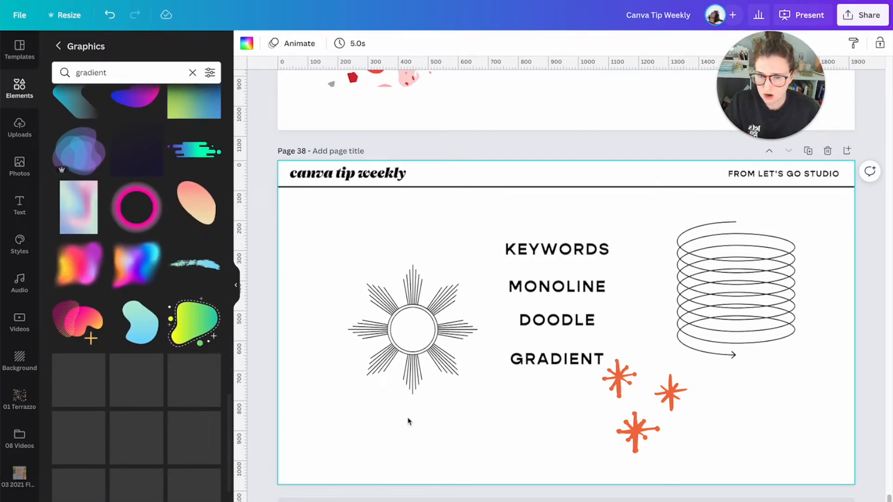
- Duplicate the "GRADIENT" text directly below itself and change the copy's text to "CATEGORY: SKINCARE"
{"action": "left_click_drag", "start_coordinate": [540, 367], "coordinate": [542, 387]}
{"action": "double_click", "coordinate": [542, 386]}
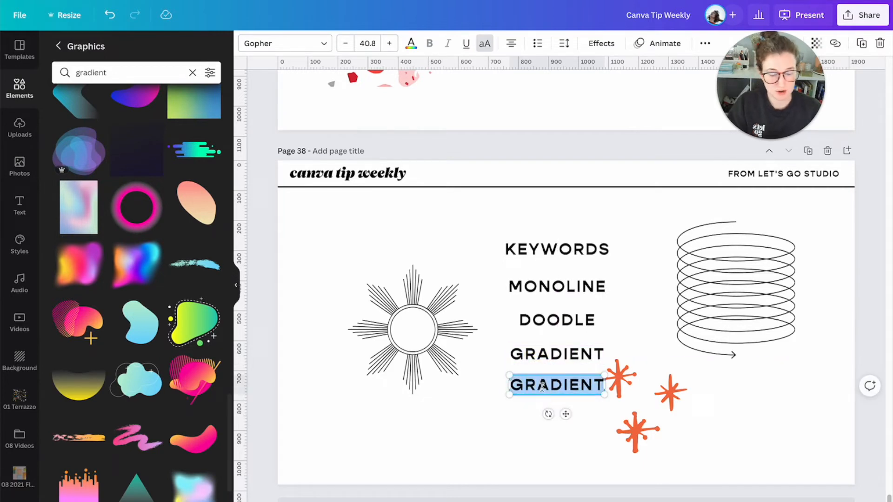
{"action": "type", "text": "S"}
{"action": "key", "text": "BackSpace"}
{"action": "type", "text": "C"}
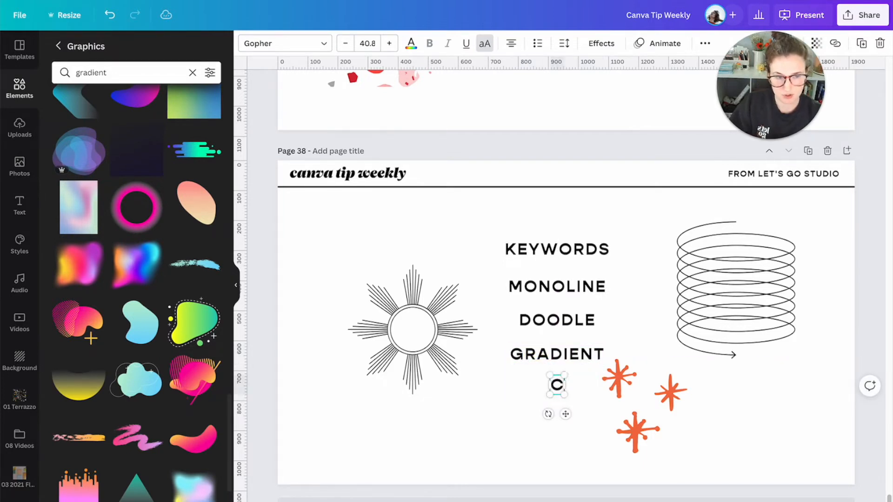
{"action": "type", "text": "ATEGORY: SKIN"}
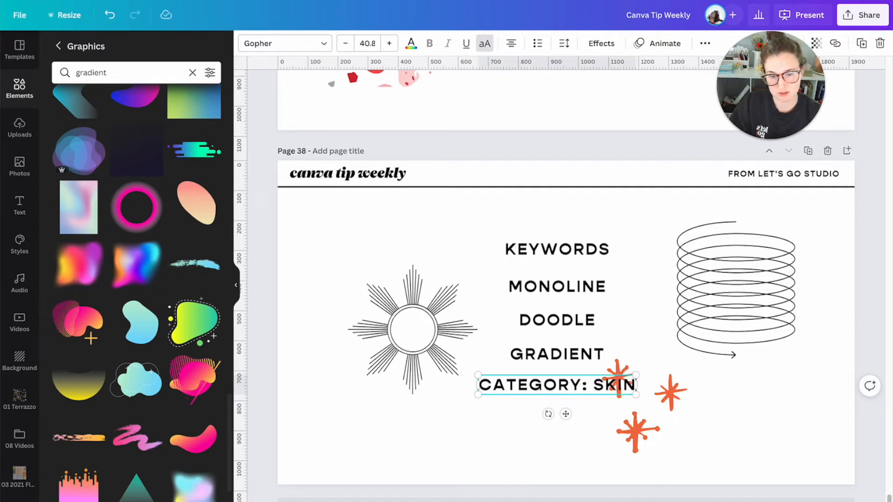
{"action": "type", "text": "CARE"}
- Search the graphics for "skincare", browse the illustrations and product graphics, and clear the search
{"action": "left_click", "coordinate": [77, 72]}
{"action": "double_click", "coordinate": [77, 72]}
{"action": "type", "text": "sin"}
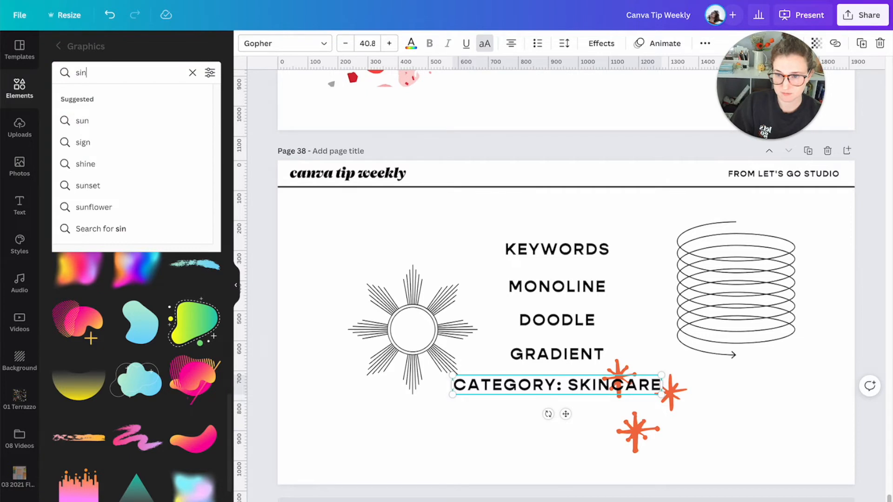
{"action": "type", "text": "kincare"}
{"action": "key", "text": "Return"}
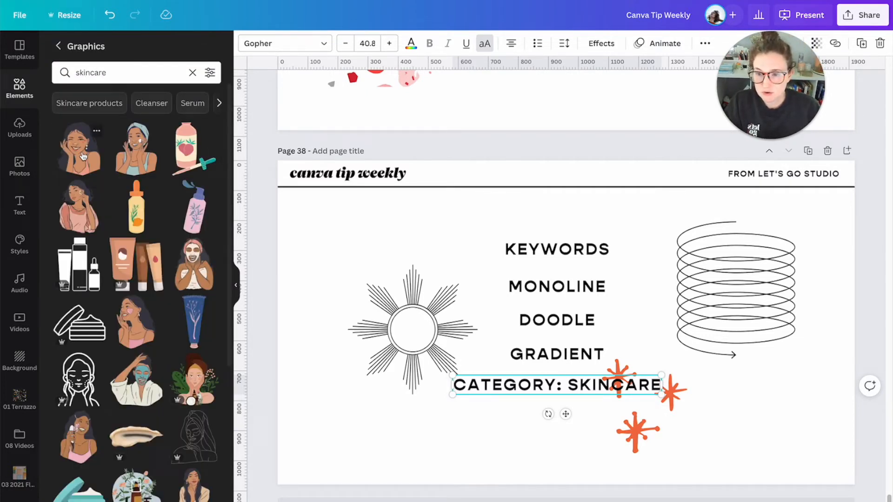
{"action": "scroll", "coordinate": [140, 242], "scroll_direction": "down", "scroll_amount": 1}
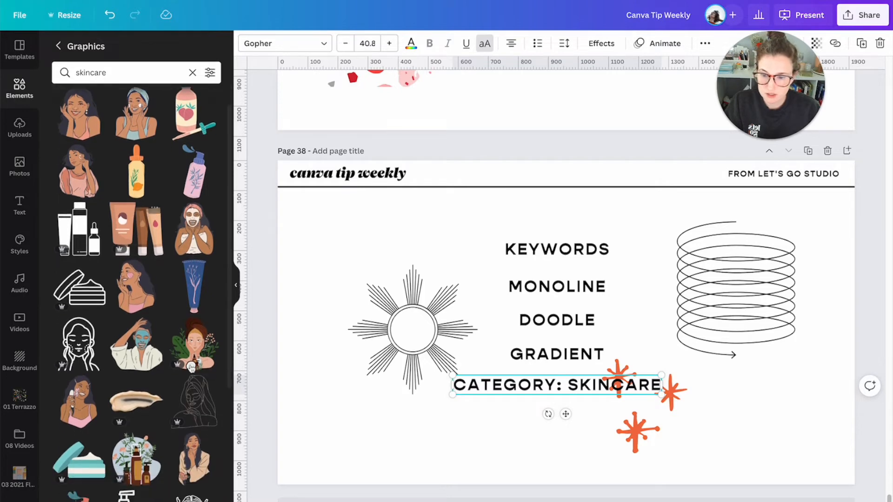
{"action": "scroll", "coordinate": [160, 239], "scroll_direction": "down", "scroll_amount": 5}
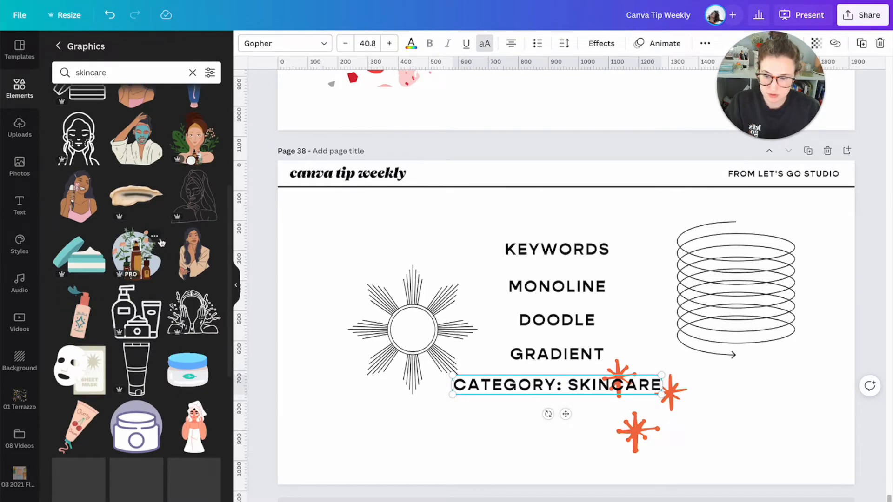
{"action": "scroll", "coordinate": [215, 369], "scroll_direction": "down", "scroll_amount": 3}
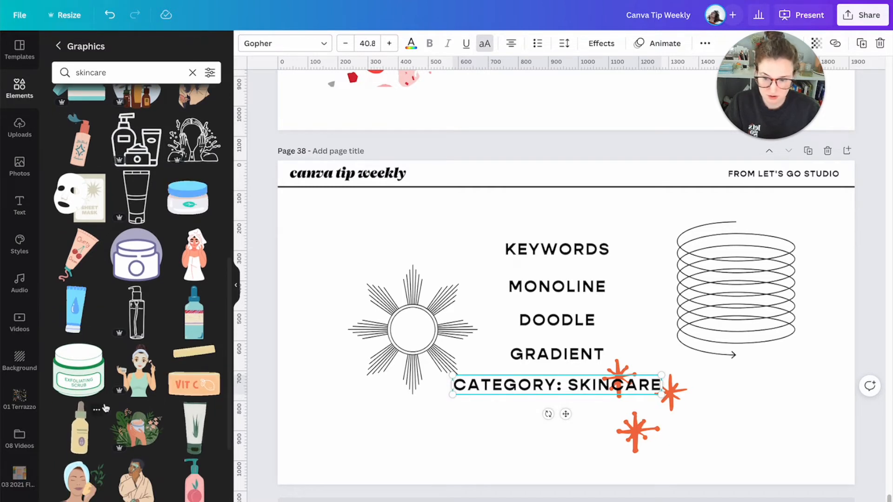
{"action": "scroll", "coordinate": [215, 369], "scroll_direction": "down", "scroll_amount": 2}
{"action": "scroll", "coordinate": [123, 383], "scroll_direction": "down", "scroll_amount": 5}
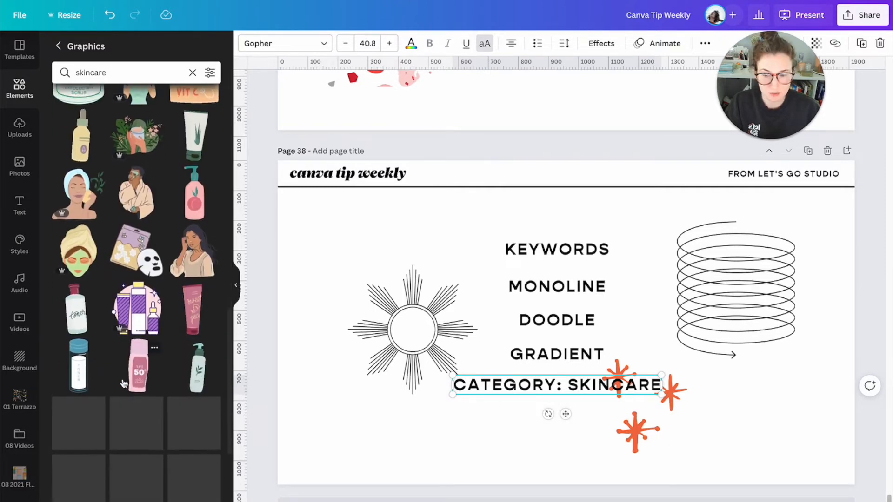
{"action": "left_click", "coordinate": [307, 252]}
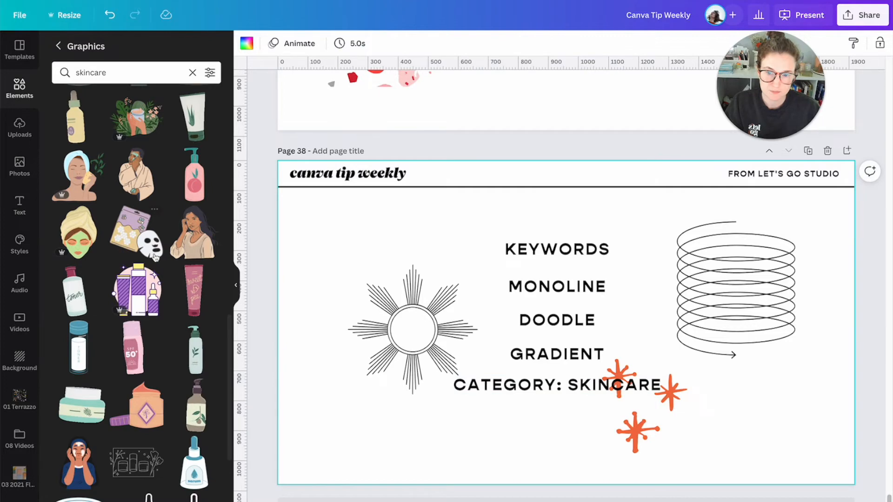
{"action": "scroll", "coordinate": [120, 162], "scroll_direction": "up", "scroll_amount": 15}
{"action": "left_click", "coordinate": [192, 73]}
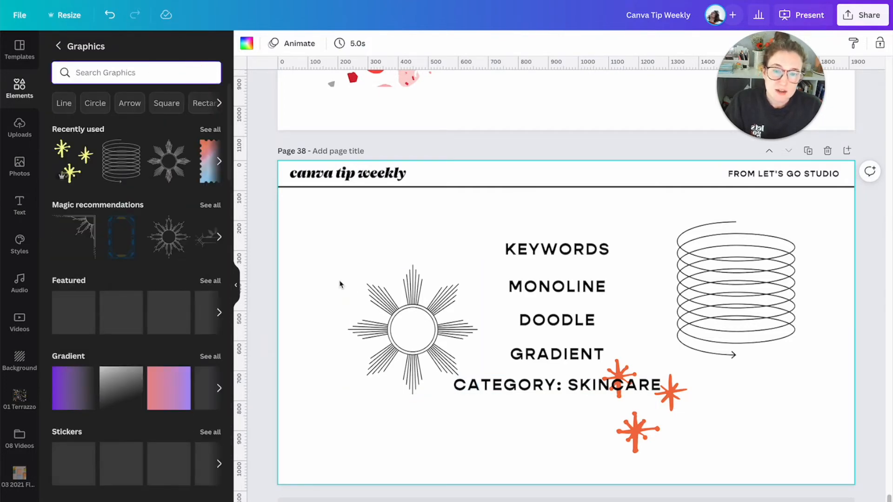
- Spread the graphics around the text: sun up and left, coil slightly right, and the orange-red starbursts below the coil
{"action": "left_click_drag", "start_coordinate": [392, 306], "coordinate": [367, 270]}
{"action": "left_click_drag", "start_coordinate": [696, 289], "coordinate": [707, 289]}
{"action": "left_click_drag", "start_coordinate": [671, 412], "coordinate": [810, 417]}
{"action": "left_click", "coordinate": [466, 230]}
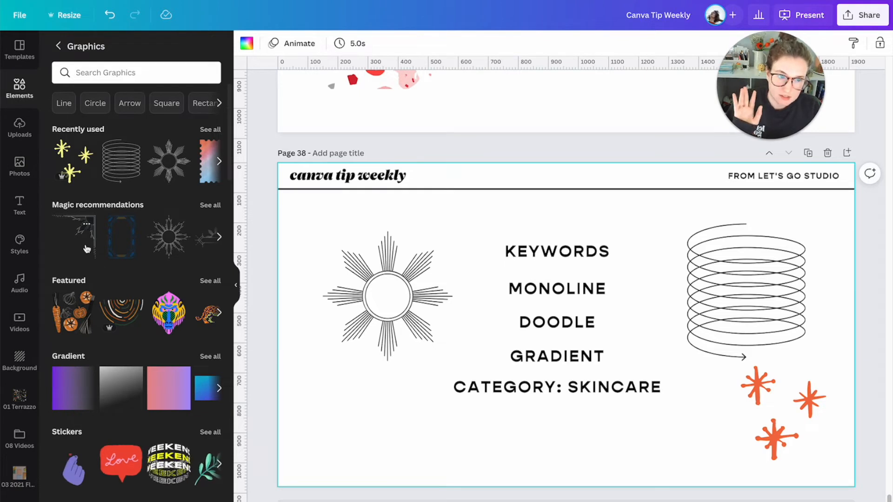
- Add the square-framed lined starburst from all Magic recommendations, shrink it, and place it below the sun graphic, moving the sun up
{"action": "left_click", "coordinate": [209, 206]}
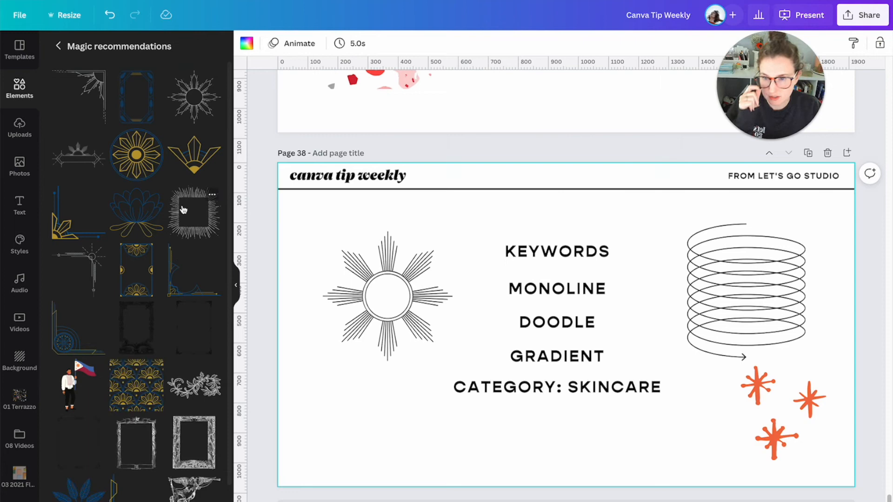
{"action": "left_click", "coordinate": [188, 205]}
{"action": "left_click_drag", "start_coordinate": [627, 340], "coordinate": [460, 445]}
{"action": "left_click_drag", "start_coordinate": [398, 315], "coordinate": [403, 280]}
{"action": "left_click_drag", "start_coordinate": [415, 433], "coordinate": [402, 396]}
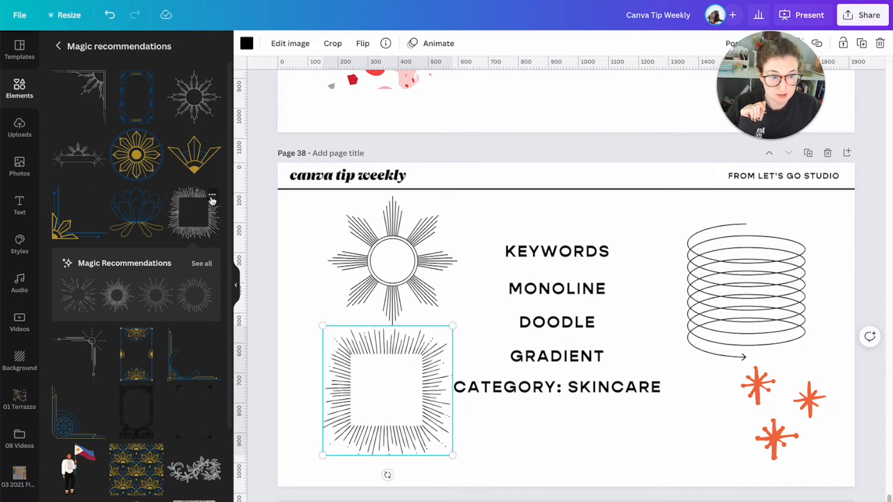
- Search the graphics by the square-framed starburst's "starburst" keyword
{"action": "left_click", "coordinate": [212, 195]}
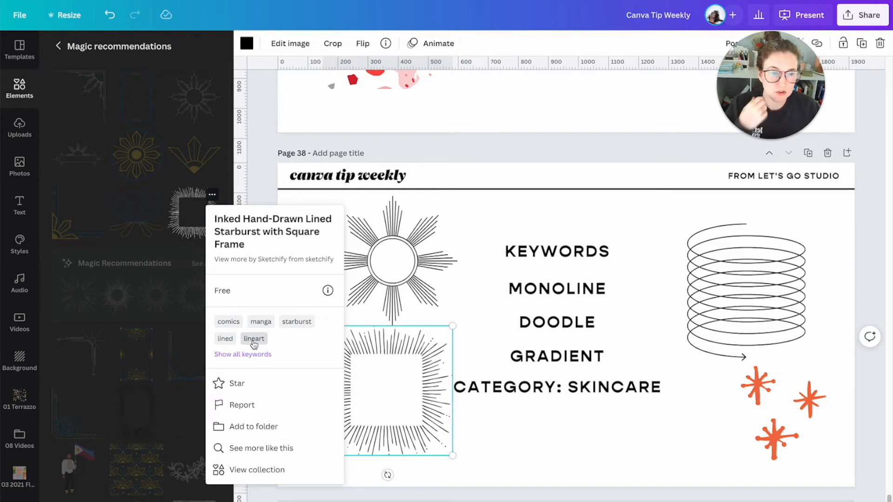
{"action": "left_click", "coordinate": [306, 322]}
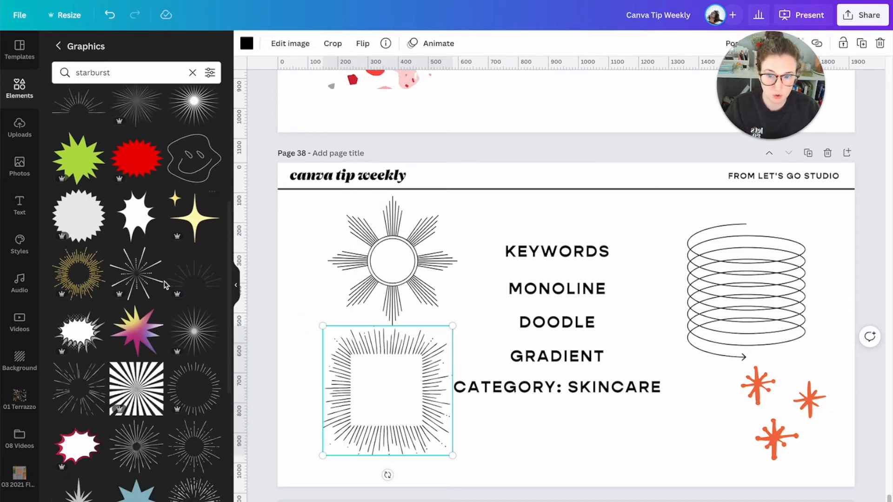
{"action": "left_click", "coordinate": [609, 344]}
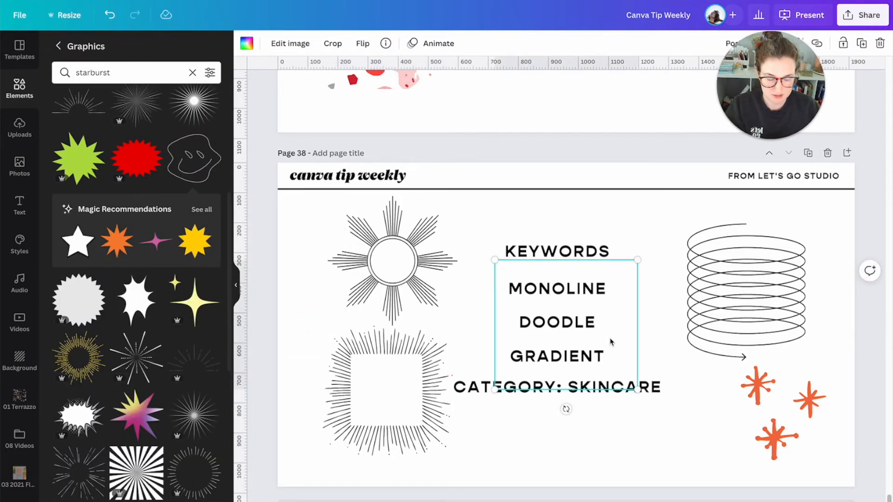
{"action": "left_click_drag", "start_coordinate": [611, 308], "coordinate": [647, 262]}
{"action": "key", "text": "Delete"}
- View the collection of the recently used square-framed starburst, highlight "set" in its search code, browse the matching graphics, and clear the search
{"action": "scroll", "coordinate": [141, 322], "scroll_direction": "down", "scroll_amount": 1}
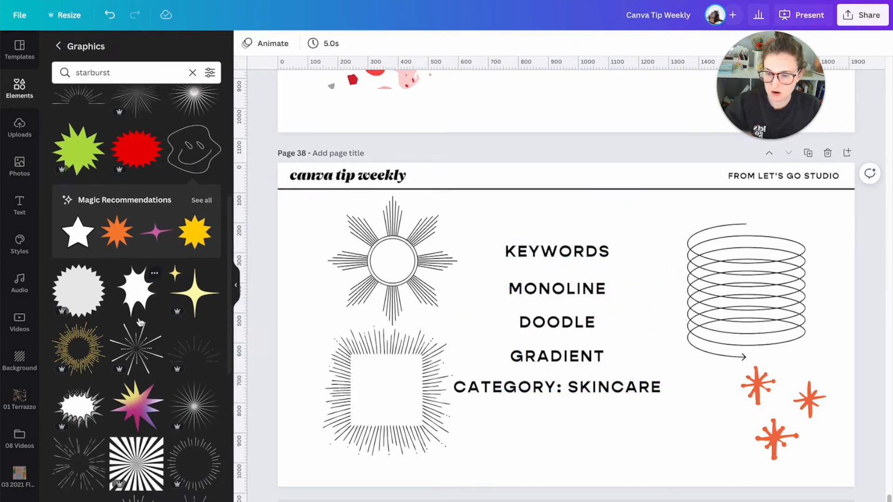
{"action": "left_click", "coordinate": [58, 46]}
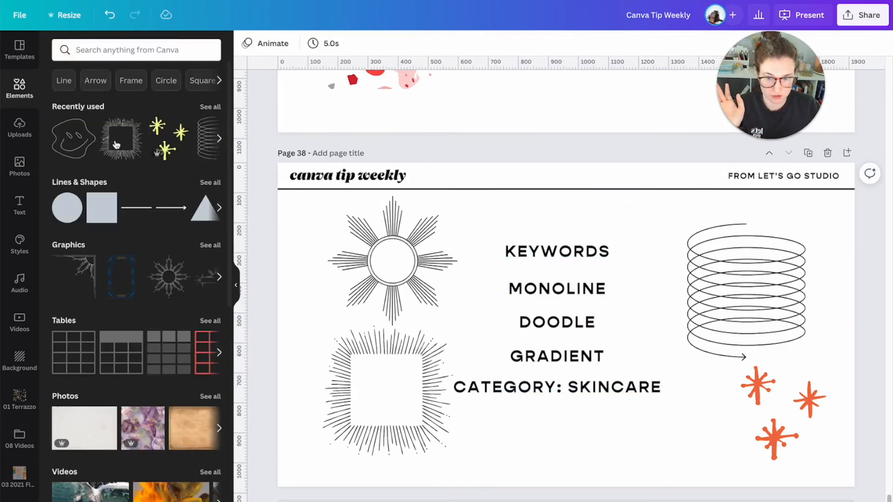
{"action": "left_click", "coordinate": [135, 125]}
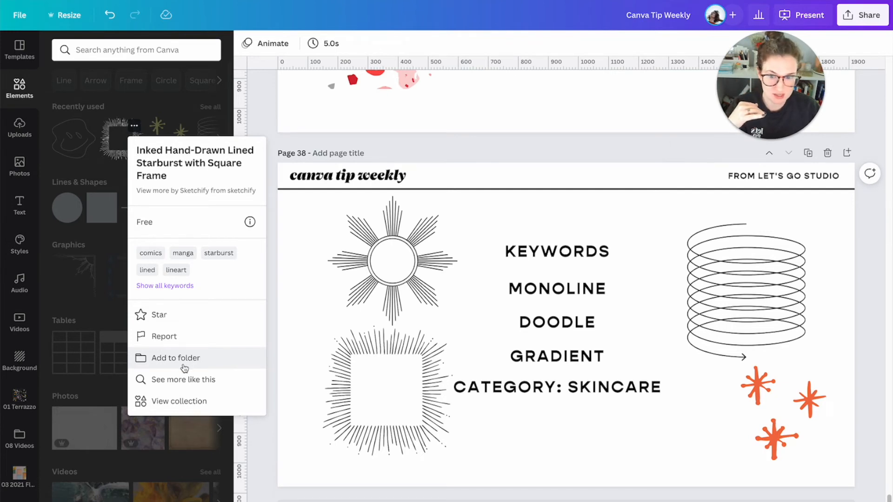
{"action": "left_click", "coordinate": [177, 404]}
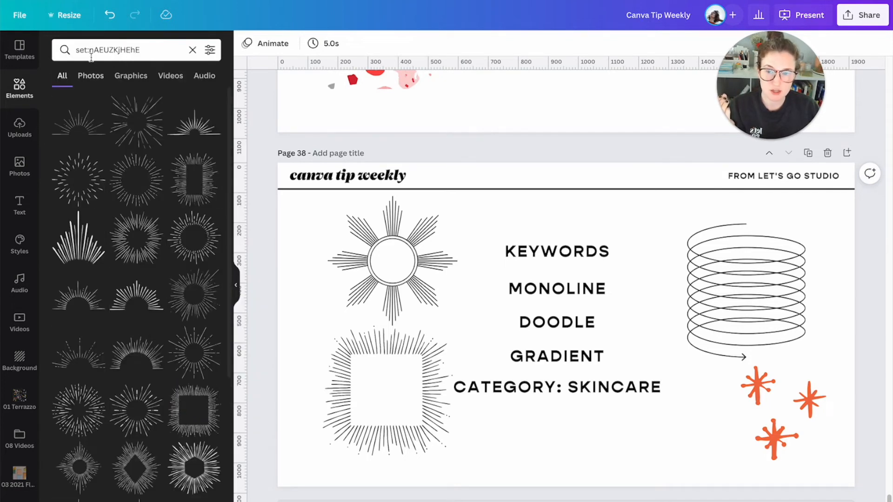
{"action": "left_click_drag", "start_coordinate": [65, 50], "coordinate": [87, 52]}
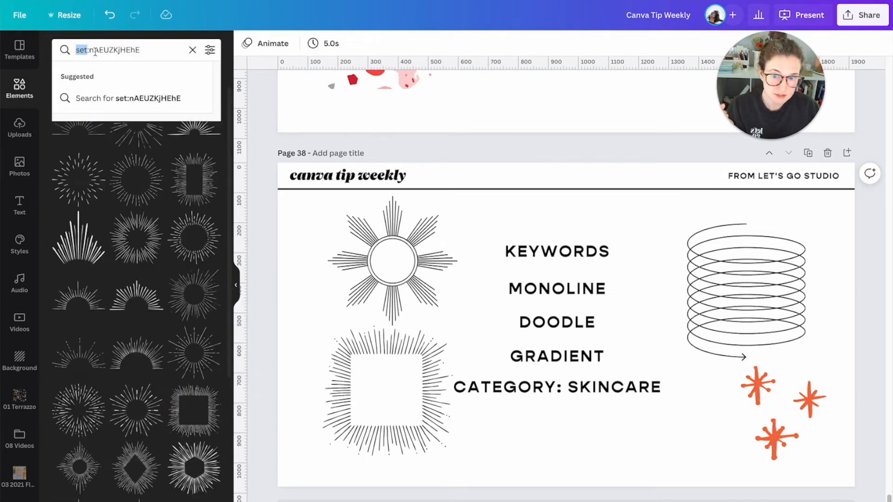
{"action": "left_click", "coordinate": [94, 52]}
{"action": "scroll", "coordinate": [144, 279], "scroll_direction": "down", "scroll_amount": 5}
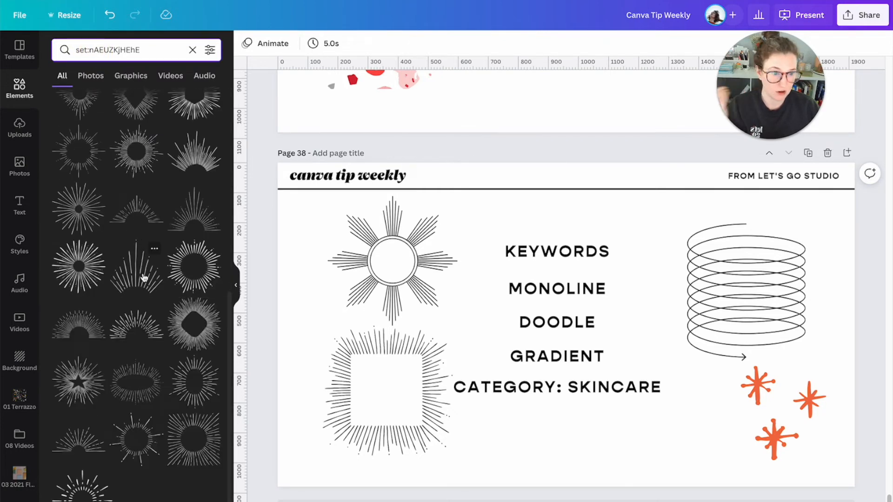
{"action": "scroll", "coordinate": [143, 274], "scroll_direction": "up", "scroll_amount": 5}
{"action": "left_click", "coordinate": [192, 49]}
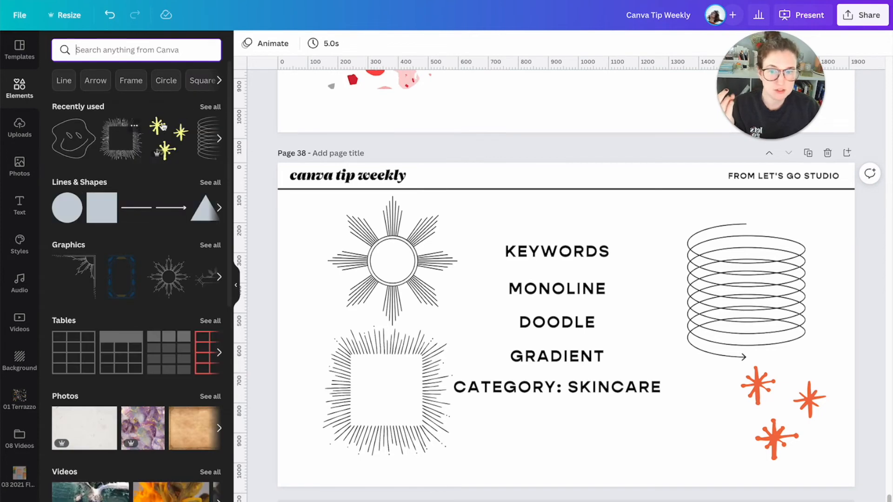
- Check the distorted smiley's details, and from all recently used elements view more graphics by the coral terrazzo pattern's creator
{"action": "left_click", "coordinate": [87, 126]}
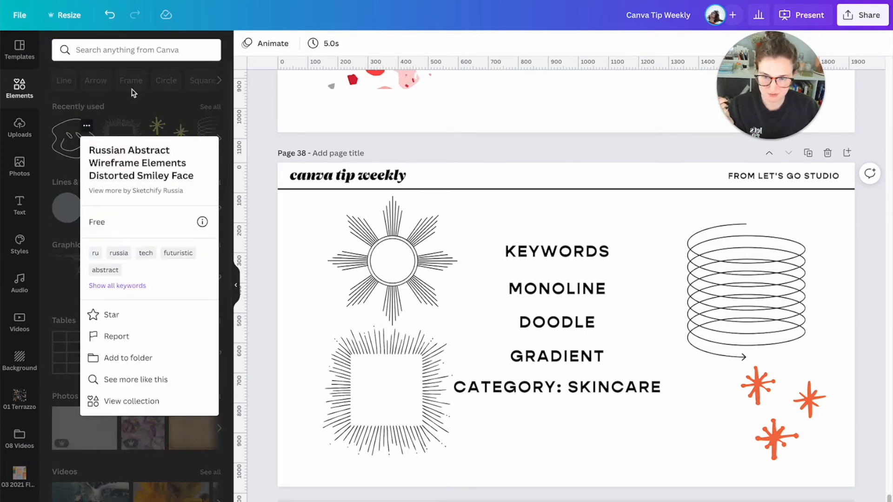
{"action": "left_click", "coordinate": [133, 70]}
{"action": "left_click", "coordinate": [210, 106]}
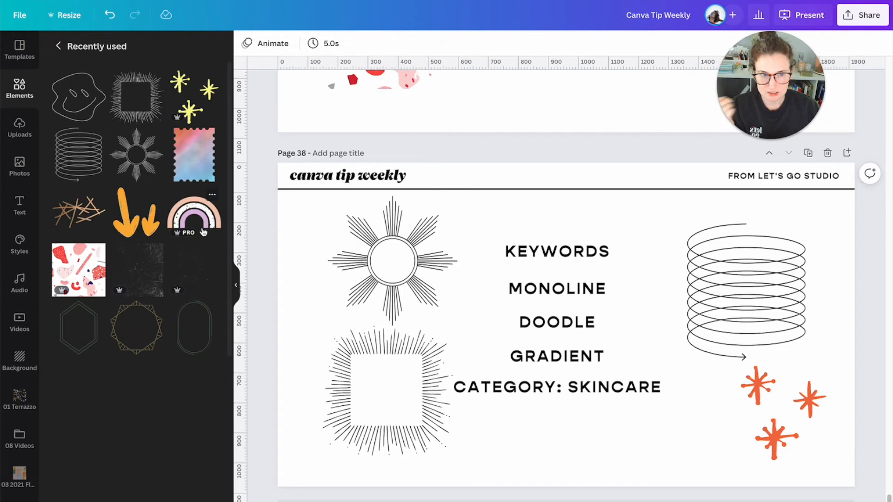
{"action": "left_click", "coordinate": [96, 252]}
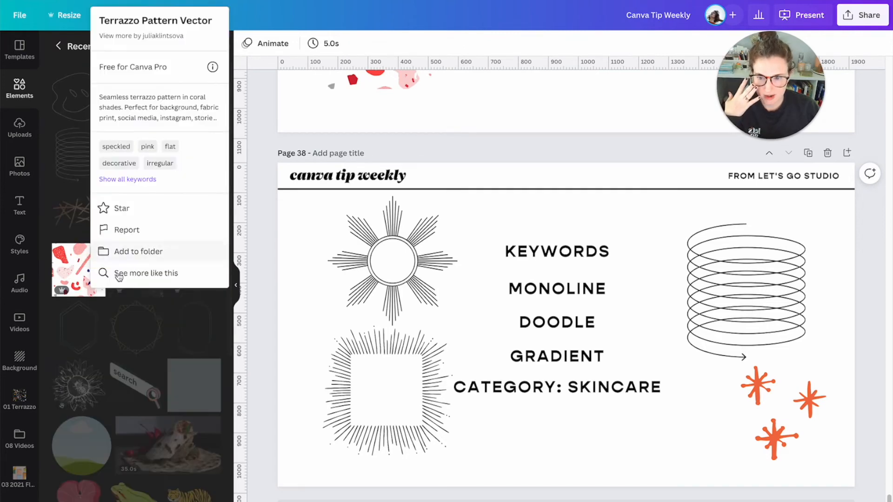
{"action": "left_click", "coordinate": [149, 38]}
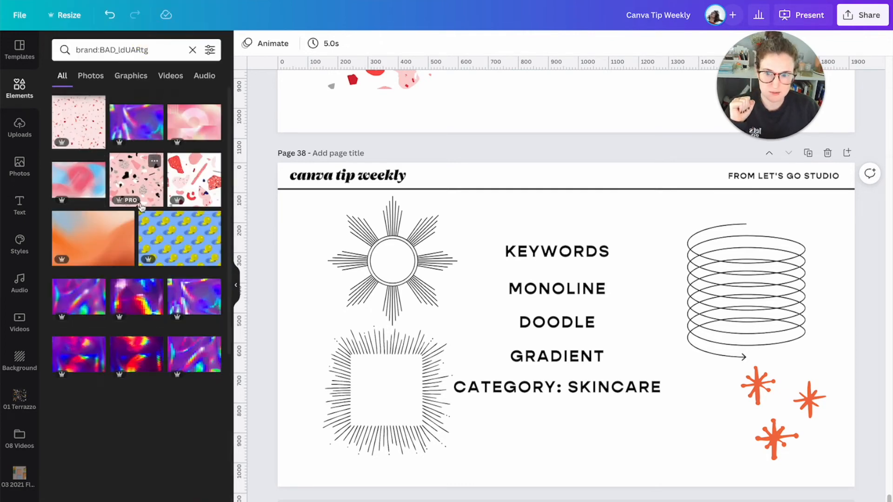
- Browse the creator's other elements for gradients, terrazzo patterns and product photos that match the coral terrazzo pattern
{"action": "scroll", "coordinate": [142, 223], "scroll_direction": "down", "scroll_amount": 7}
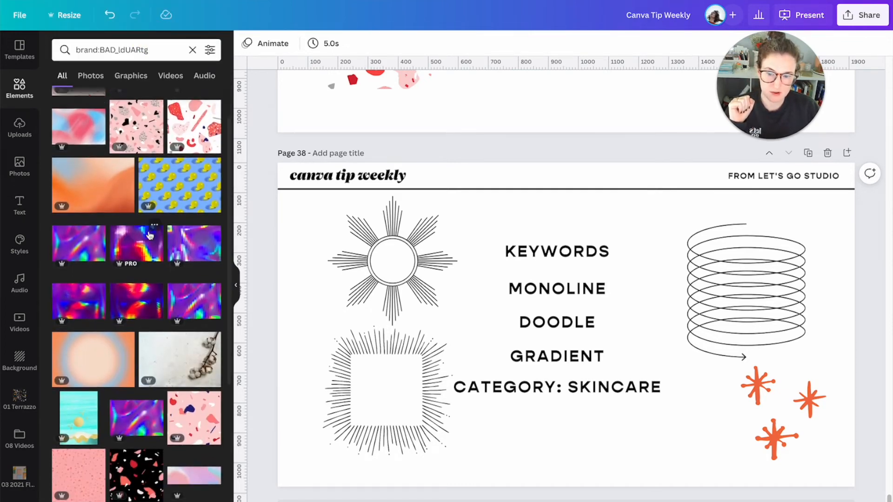
{"action": "scroll", "coordinate": [150, 235], "scroll_direction": "down", "scroll_amount": 5}
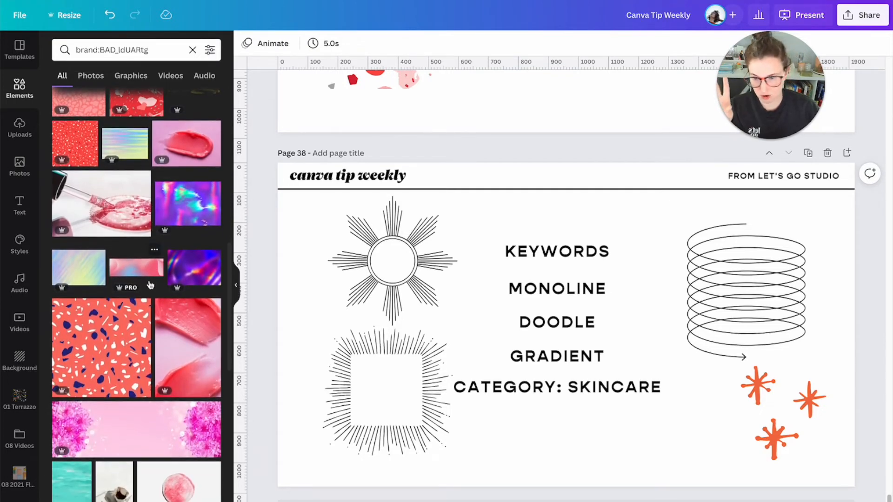
{"action": "scroll", "coordinate": [150, 284], "scroll_direction": "up", "scroll_amount": 4}
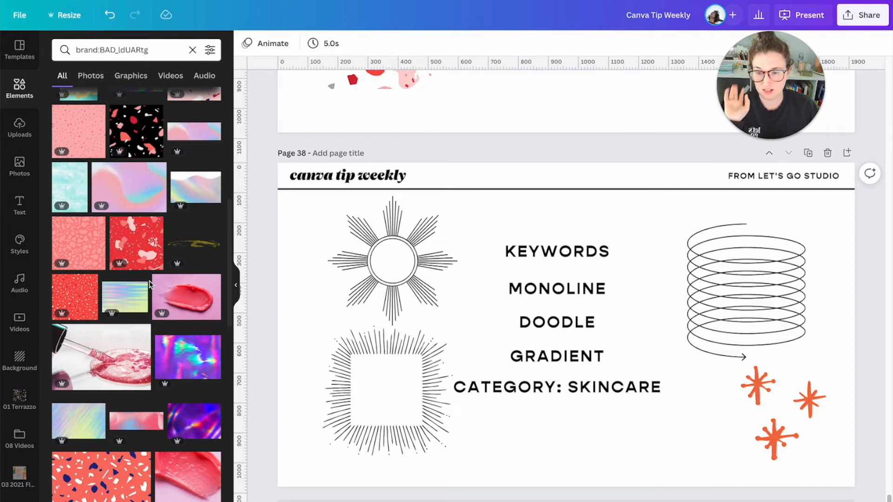
{"action": "scroll", "coordinate": [149, 285], "scroll_direction": "down", "scroll_amount": 5}
{"action": "scroll", "coordinate": [150, 284], "scroll_direction": "down", "scroll_amount": 10}
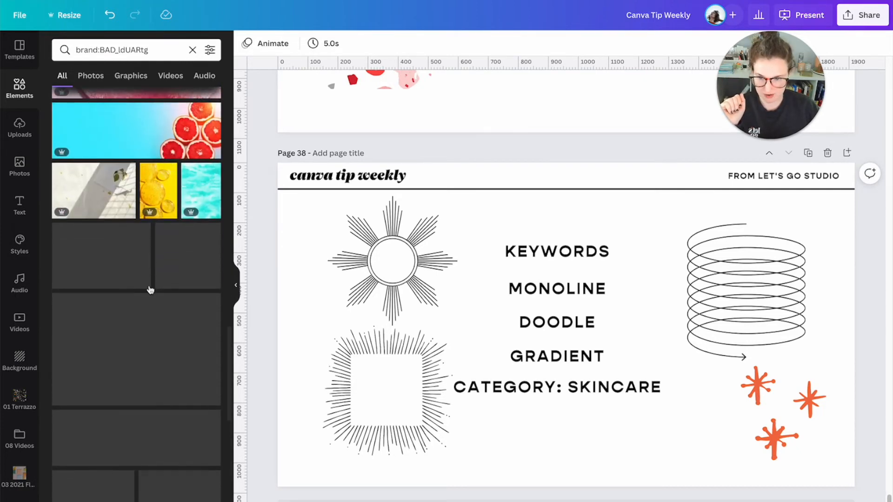
{"action": "scroll", "coordinate": [146, 310], "scroll_direction": "down", "scroll_amount": 2}
{"action": "scroll", "coordinate": [146, 309], "scroll_direction": "down", "scroll_amount": 6}
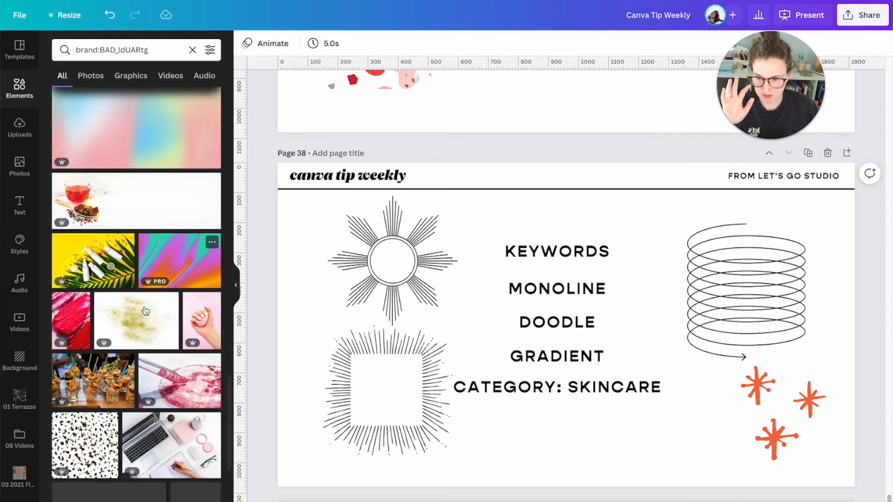
{"action": "scroll", "coordinate": [145, 309], "scroll_direction": "down", "scroll_amount": 3}
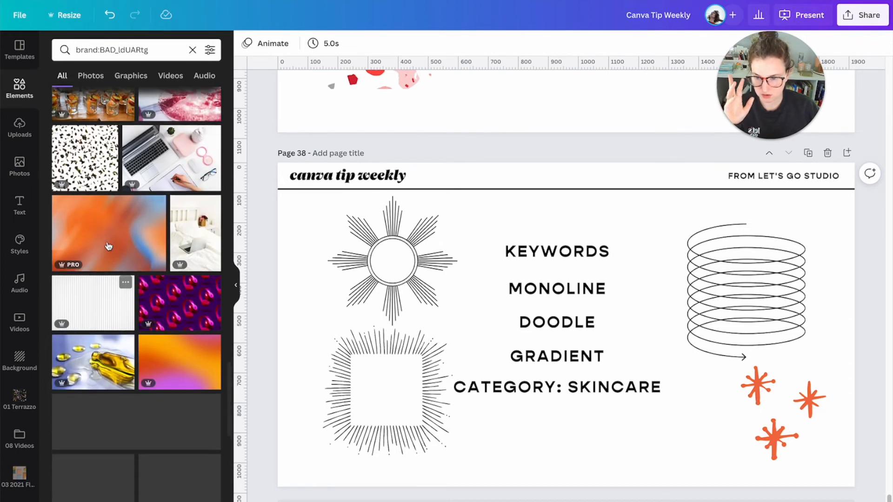
{"action": "scroll", "coordinate": [127, 264], "scroll_direction": "down", "scroll_amount": 8}
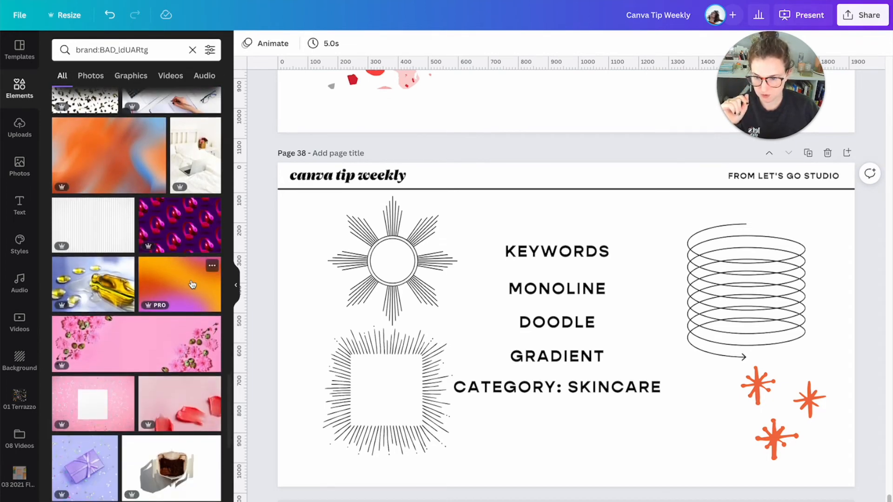
{"action": "scroll", "coordinate": [192, 284], "scroll_direction": "down", "scroll_amount": 3}
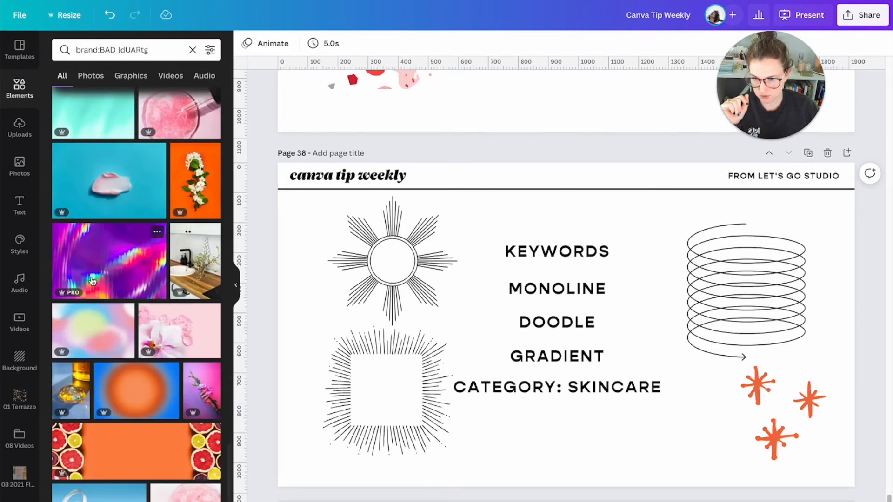
{"action": "scroll", "coordinate": [91, 281], "scroll_direction": "down", "scroll_amount": 3}
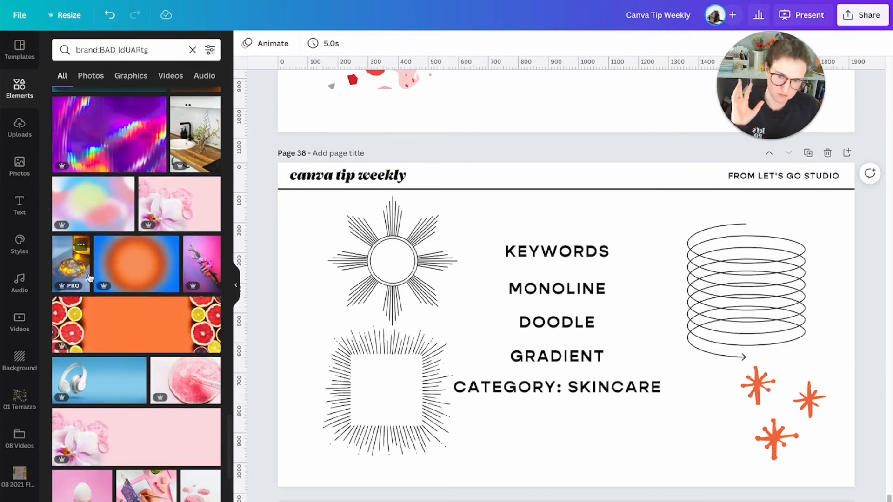
{"action": "scroll", "coordinate": [137, 274], "scroll_direction": "down", "scroll_amount": 2}
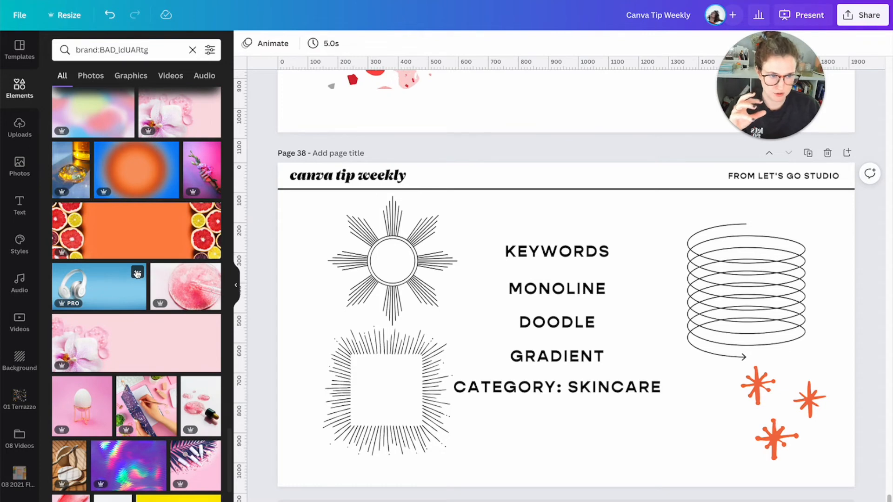
{"action": "scroll", "coordinate": [139, 279], "scroll_direction": "down", "scroll_amount": 3}
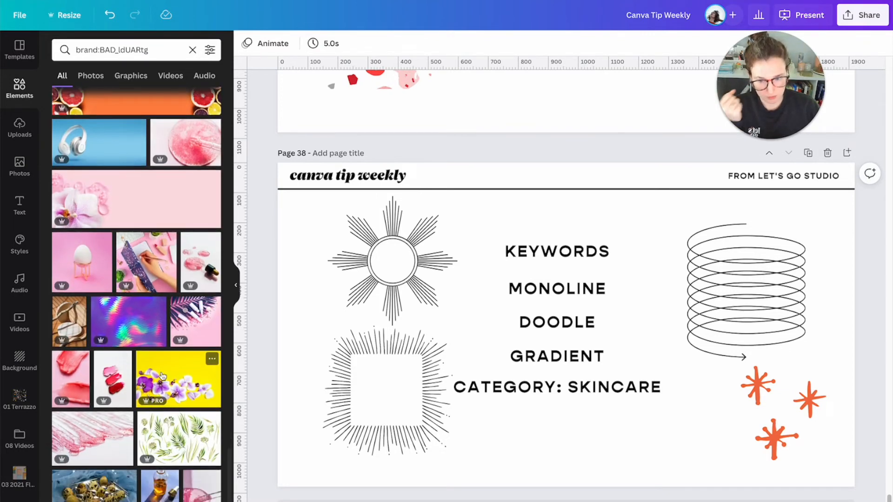
- View and browse elements similar to the purple orchid flowers on yellow background, and close the recommendations
{"action": "left_click", "coordinate": [212, 359]}
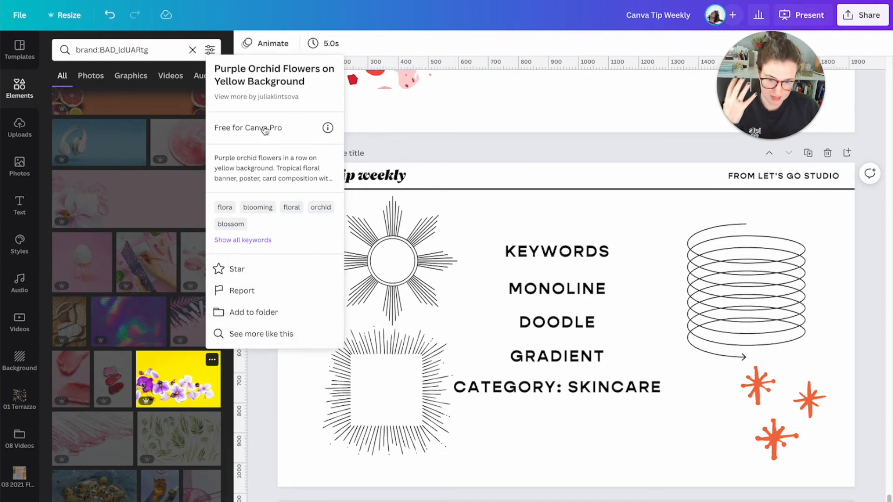
{"action": "left_click", "coordinate": [273, 336]}
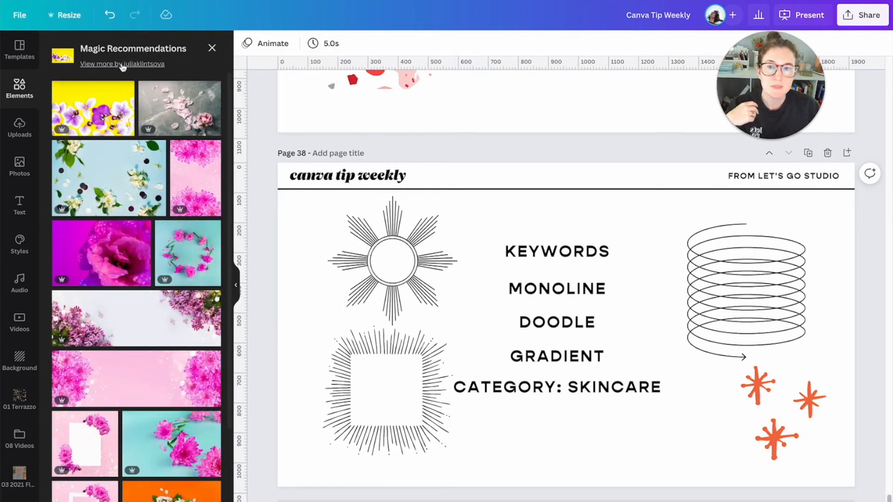
{"action": "scroll", "coordinate": [129, 328], "scroll_direction": "down", "scroll_amount": 3}
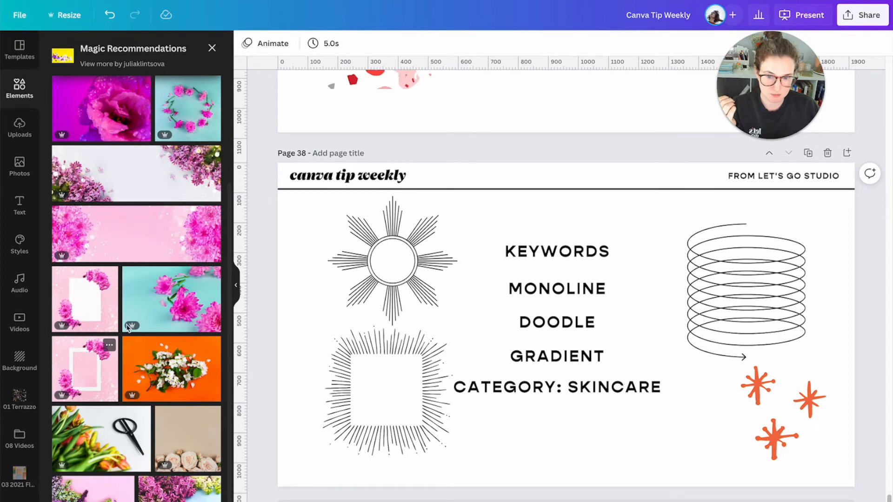
{"action": "left_click", "coordinate": [213, 48]}
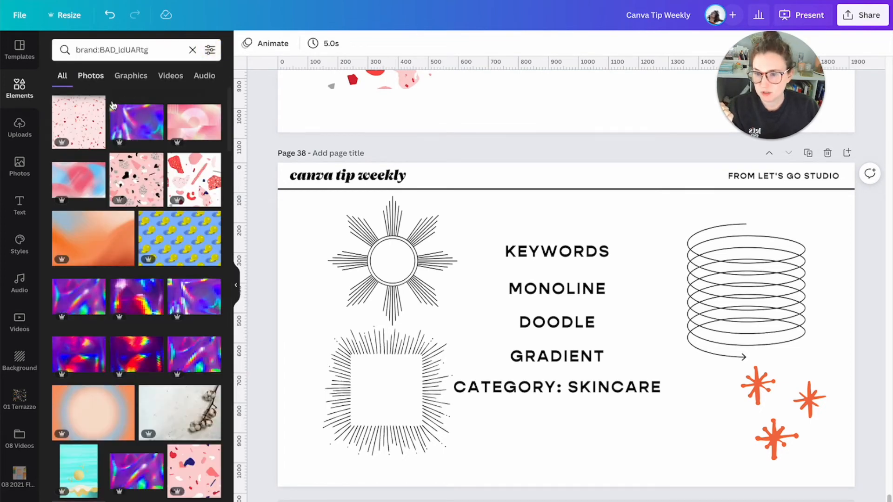
- Show all graphics, search them for "sticker shape", and browse the matching shapes
{"action": "left_click", "coordinate": [28, 95]}
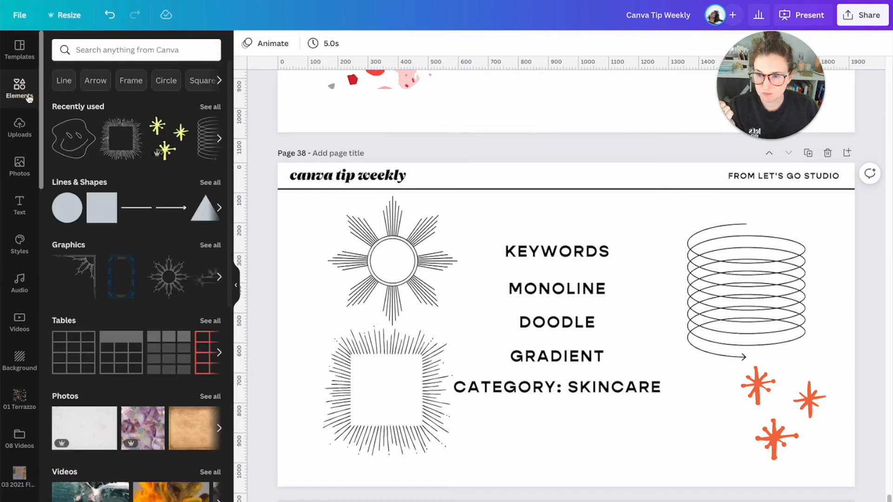
{"action": "left_click", "coordinate": [211, 245]}
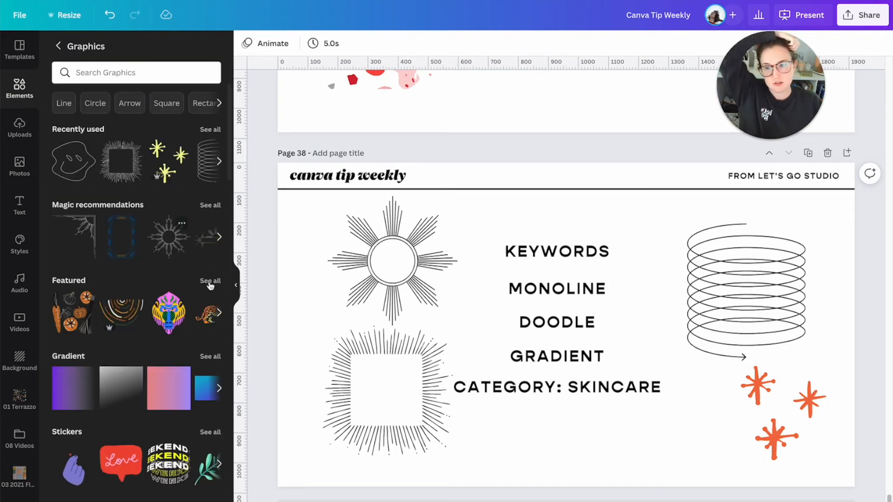
{"action": "left_click", "coordinate": [115, 70]}
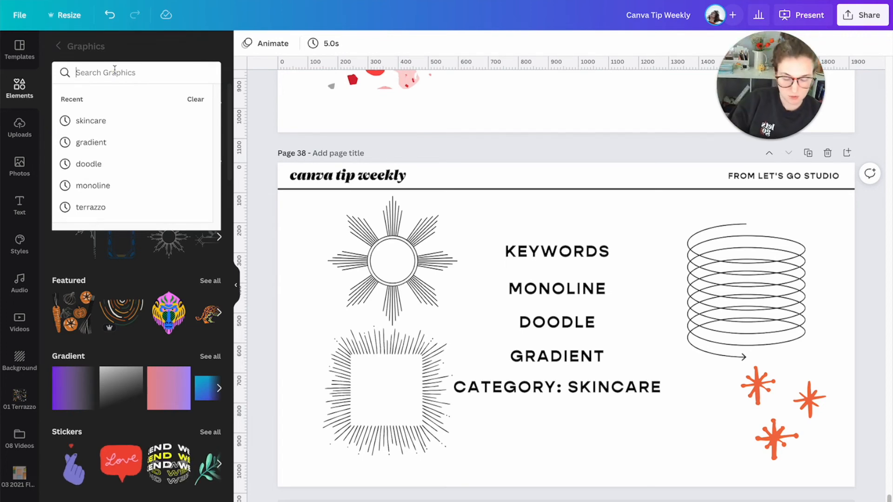
{"action": "type", "text": "sticker shape"}
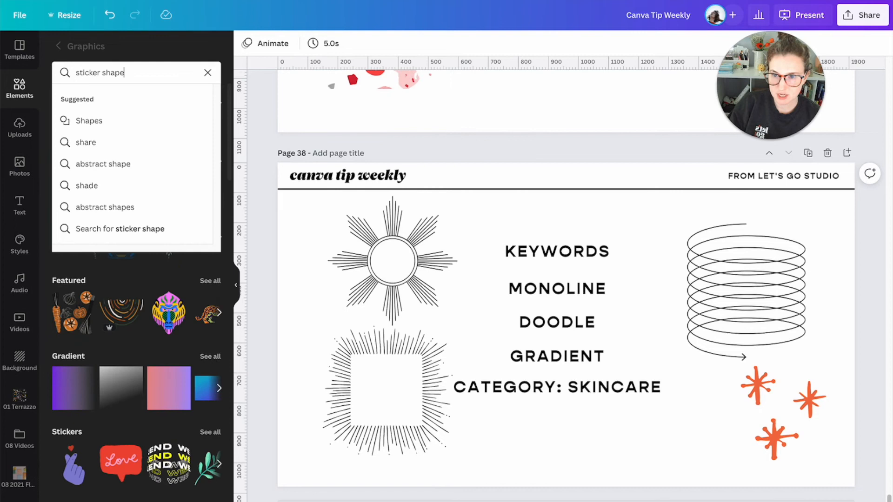
{"action": "key", "text": "Return"}
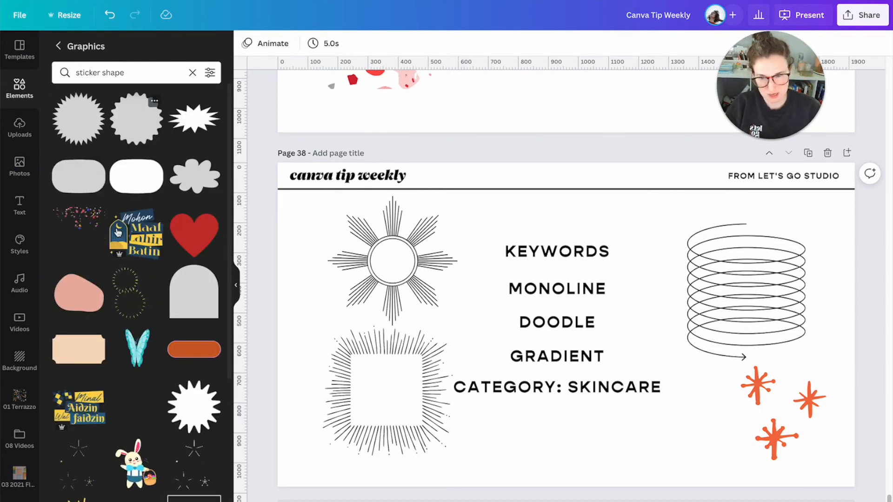
{"action": "scroll", "coordinate": [135, 288], "scroll_direction": "down", "scroll_amount": 2}
{"action": "scroll", "coordinate": [134, 288], "scroll_direction": "down", "scroll_amount": 1}
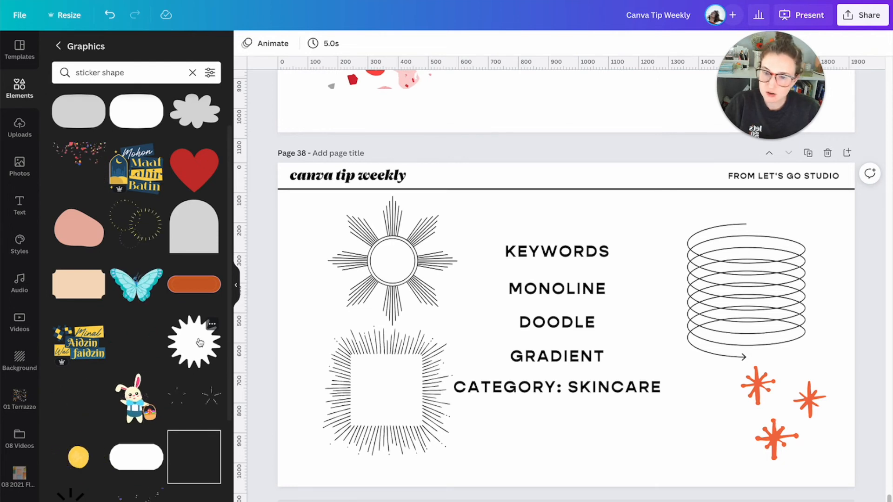
- Search the graphics by the white starburst shape's "sticker pop" keyword, browse the matches, and clear the search
{"action": "left_click", "coordinate": [211, 325]}
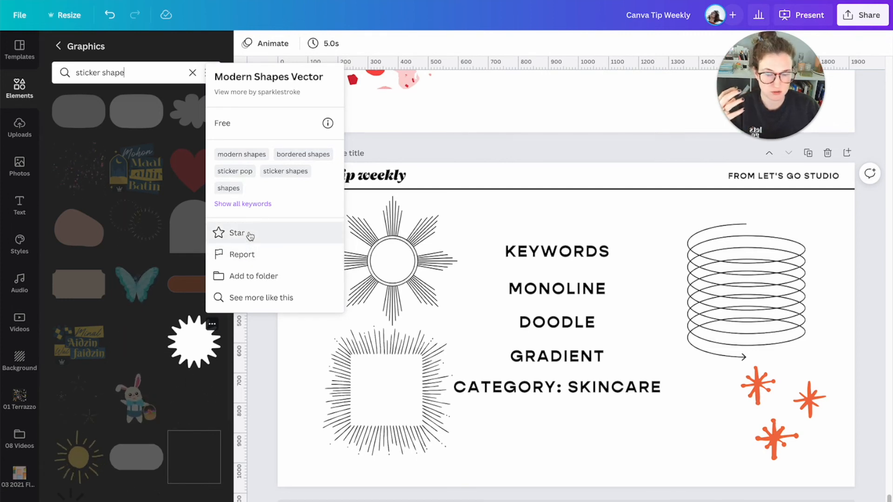
{"action": "left_click", "coordinate": [235, 171]}
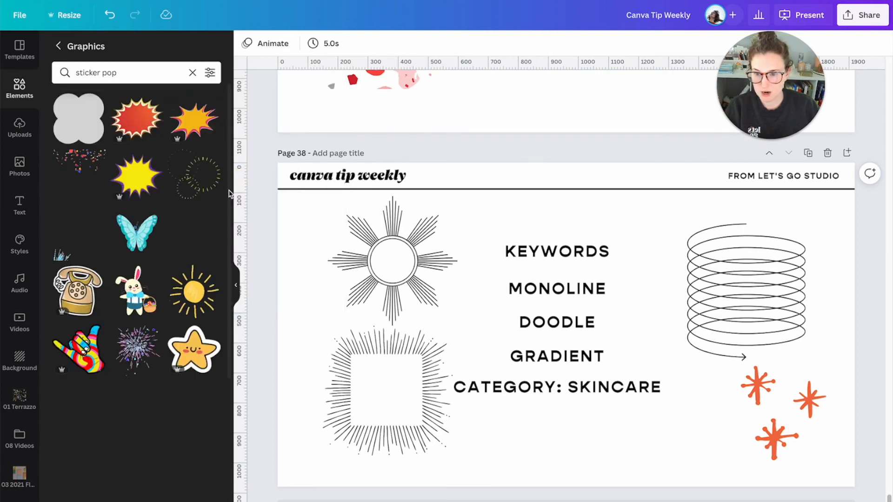
{"action": "scroll", "coordinate": [144, 200], "scroll_direction": "down", "scroll_amount": 4}
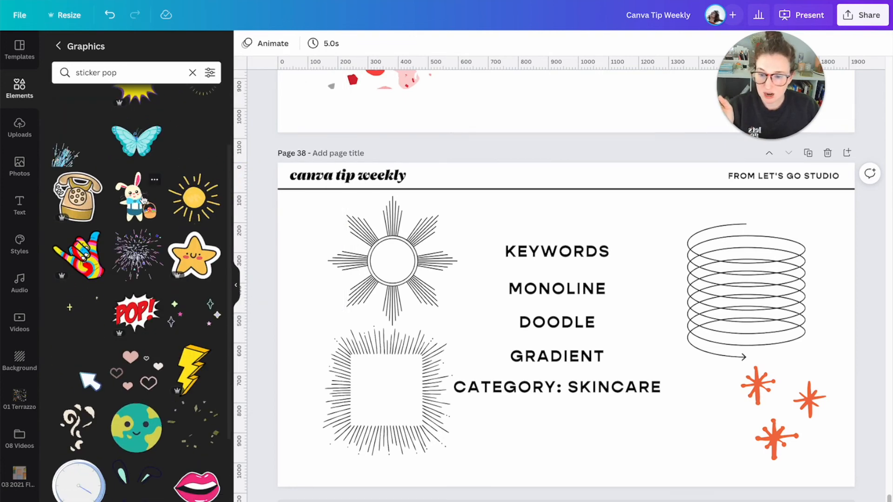
{"action": "scroll", "coordinate": [143, 200], "scroll_direction": "down", "scroll_amount": 6}
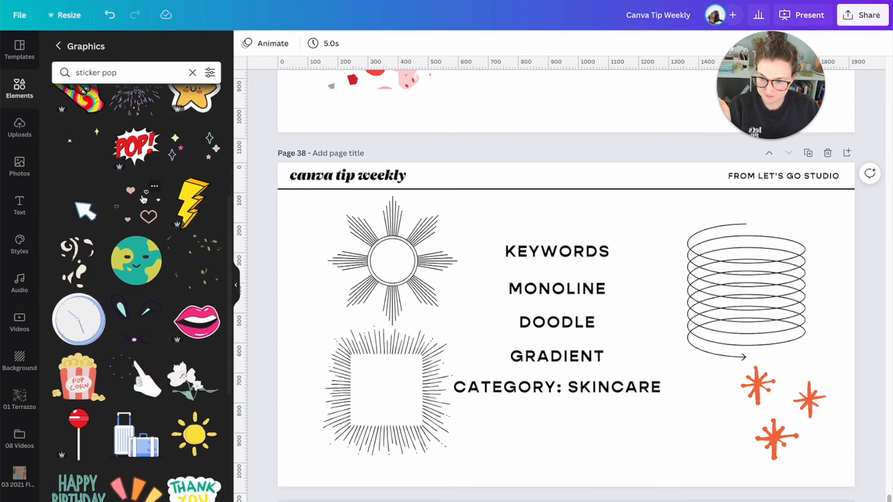
{"action": "scroll", "coordinate": [143, 198], "scroll_direction": "down", "scroll_amount": 8}
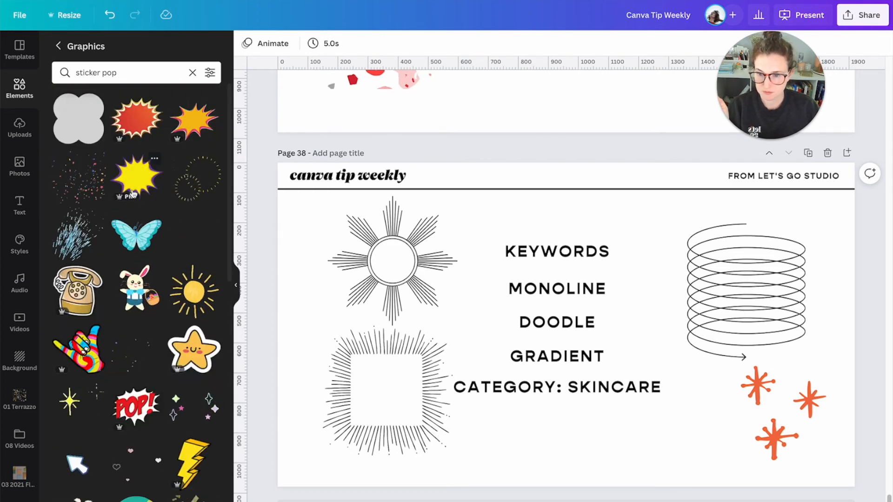
{"action": "left_click", "coordinate": [192, 73]}
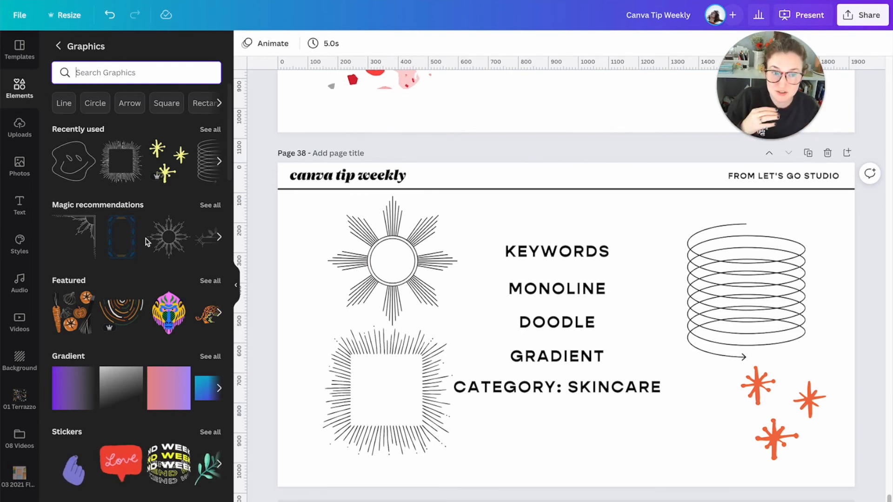
- Add the black spring coil graphic on page 38 to the 07 Canva Finds folder inside Let's Go Brand
{"action": "left_click", "coordinate": [703, 293]}
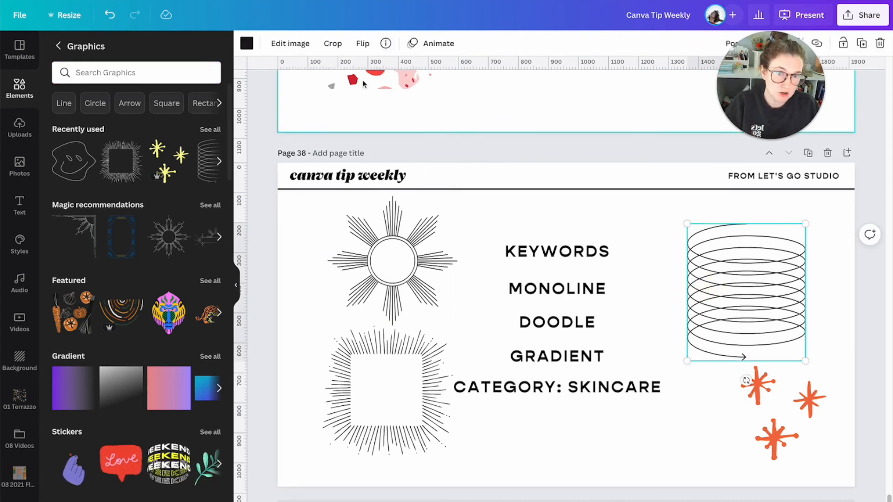
{"action": "left_click", "coordinate": [385, 51]}
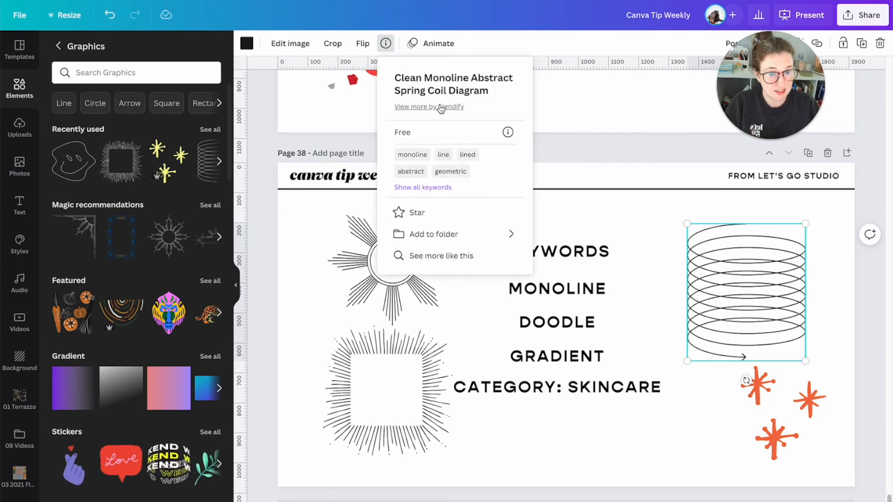
{"action": "left_click", "coordinate": [512, 237]}
{"action": "left_click", "coordinate": [506, 138]}
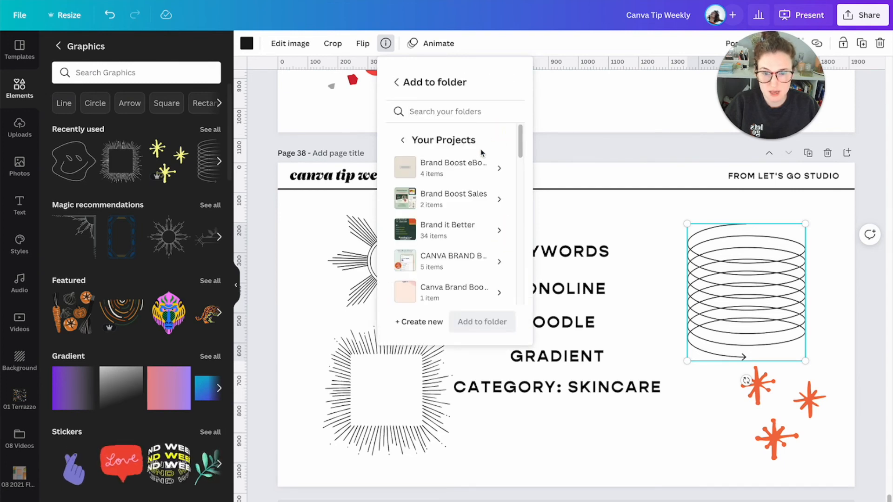
{"action": "scroll", "coordinate": [463, 203], "scroll_direction": "down", "scroll_amount": 3}
{"action": "scroll", "coordinate": [469, 206], "scroll_direction": "down", "scroll_amount": 4}
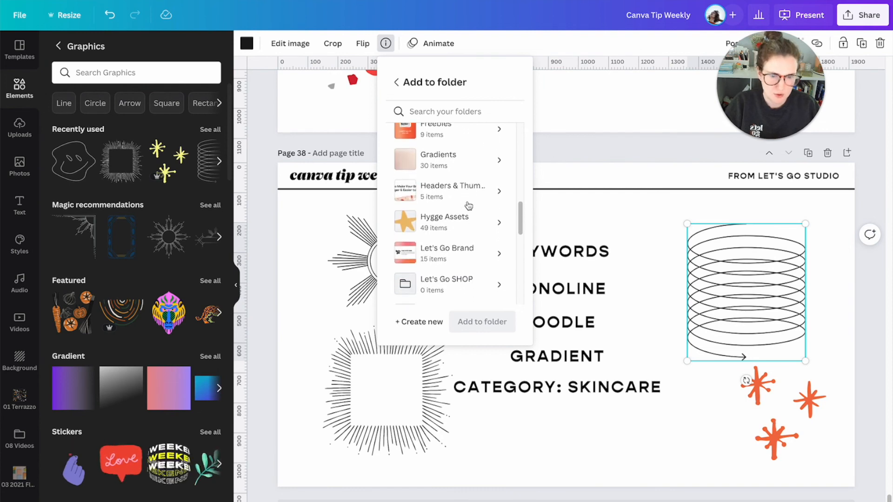
{"action": "scroll", "coordinate": [469, 206], "scroll_direction": "down", "scroll_amount": 1}
{"action": "left_click", "coordinate": [501, 229]}
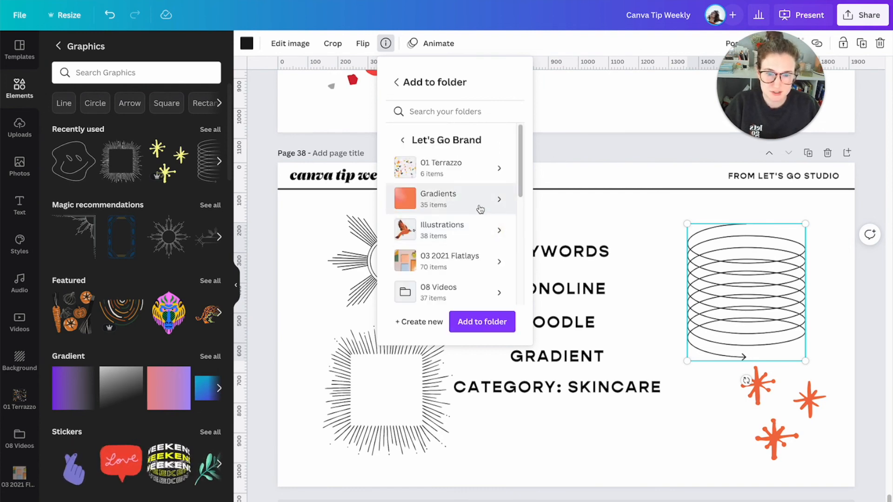
{"action": "scroll", "coordinate": [465, 209], "scroll_direction": "down", "scroll_amount": 3}
{"action": "scroll", "coordinate": [466, 215], "scroll_direction": "down", "scroll_amount": 5}
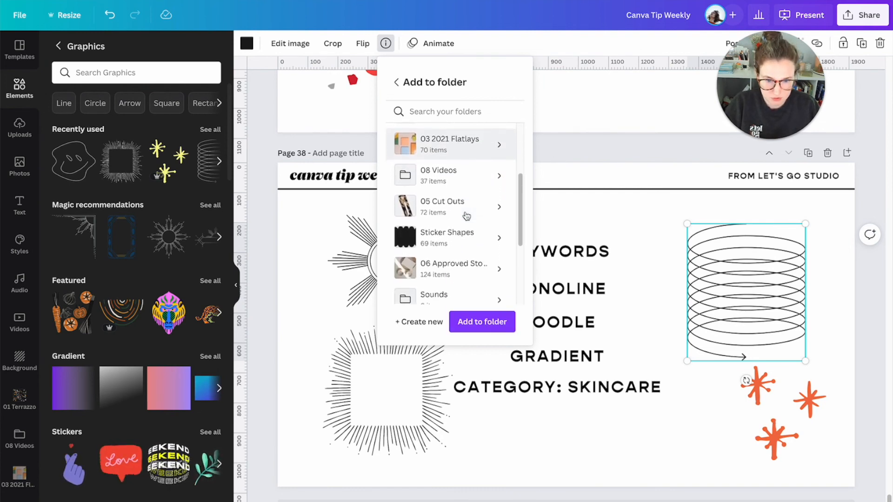
{"action": "left_click", "coordinate": [454, 204]}
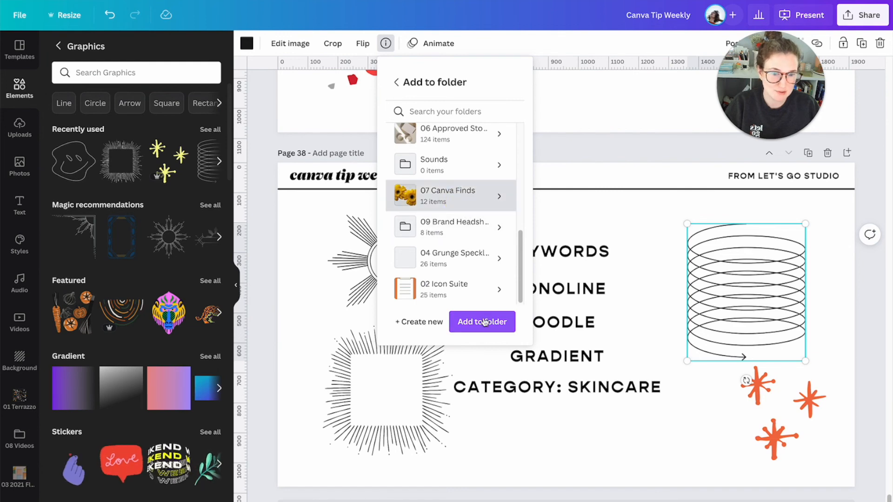
{"action": "left_click", "coordinate": [484, 321]}
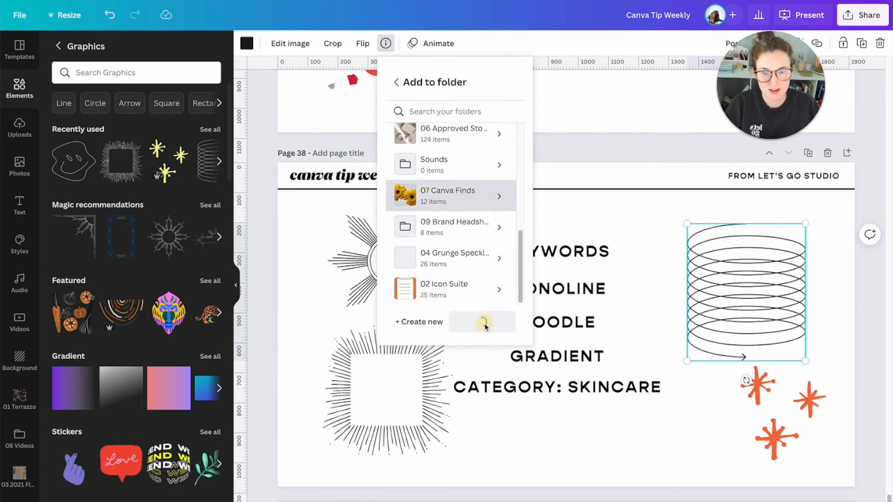
- Dismiss the folder picker, deselect the spring coil graphic, and open the 07 Canva Finds folder
{"action": "left_click", "coordinate": [288, 309]}
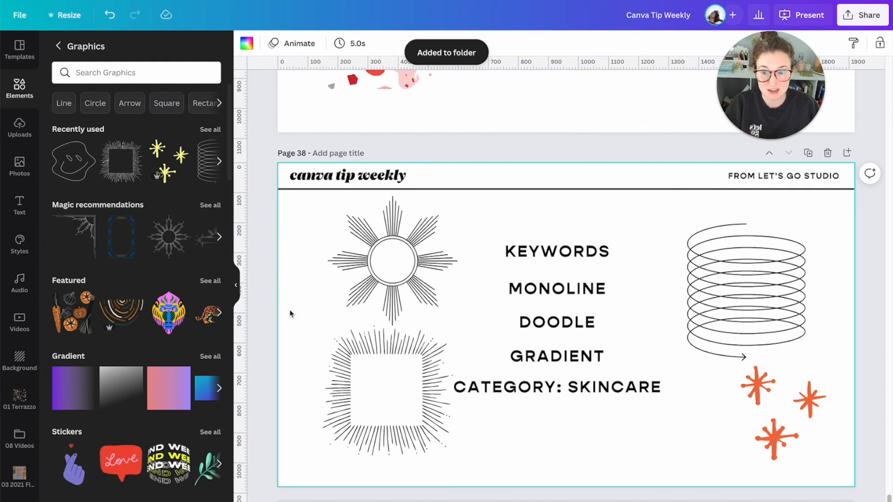
{"action": "left_click", "coordinate": [743, 305]}
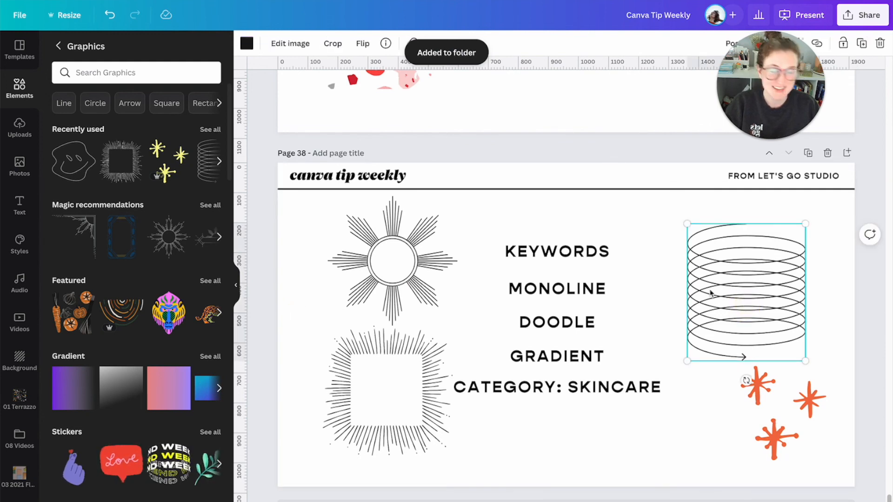
{"action": "left_click", "coordinate": [634, 291]}
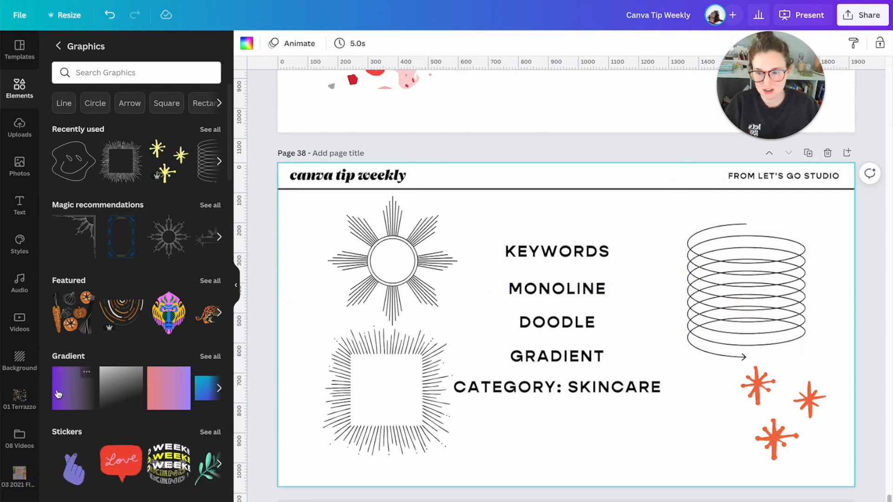
{"action": "scroll", "coordinate": [19, 381], "scroll_direction": "down", "scroll_amount": 5}
{"action": "left_click", "coordinate": [19, 386]}
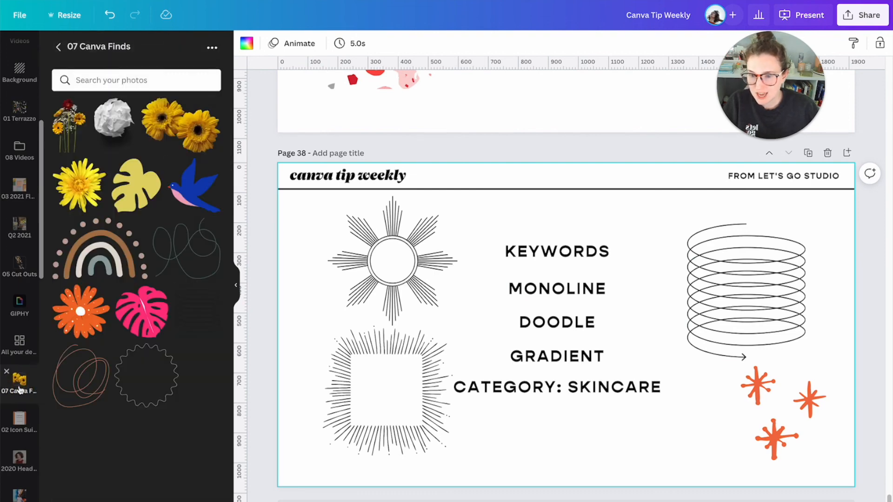
- Remove the boho rainbow, the blue bird and the pink monstera leaf from the 07 Canva Finds folder
{"action": "left_click", "coordinate": [139, 224]}
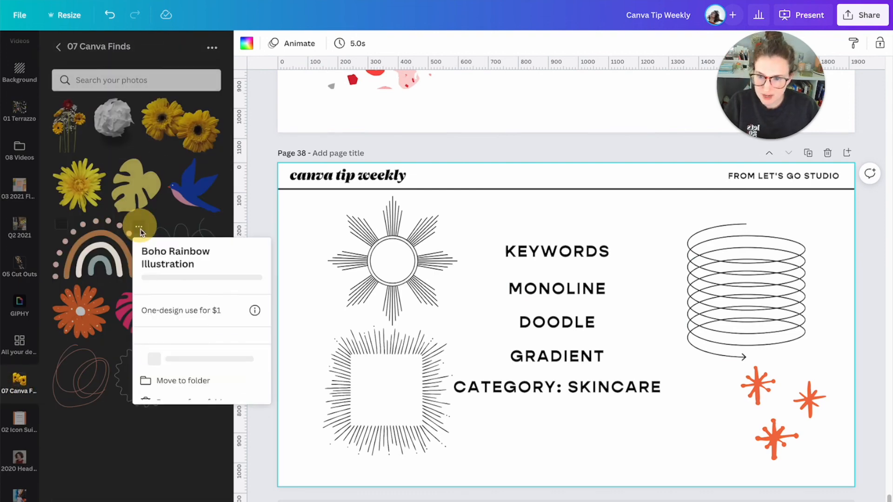
{"action": "left_click", "coordinate": [185, 429]}
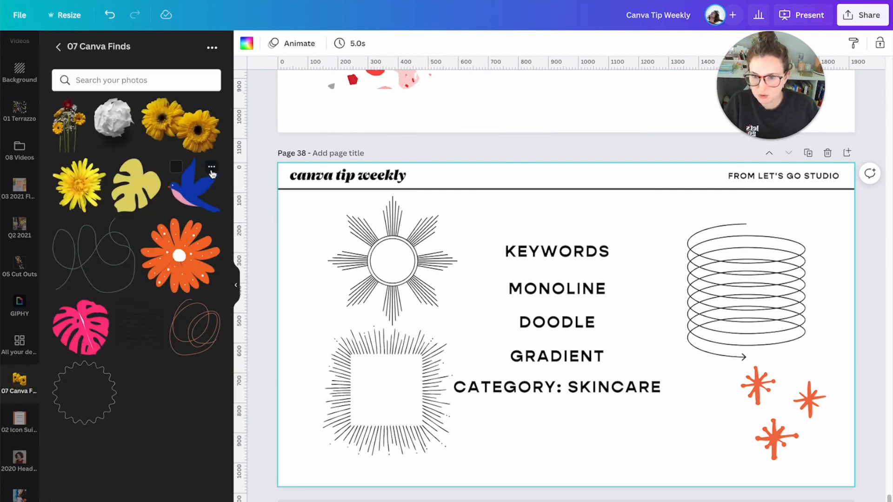
{"action": "left_click", "coordinate": [212, 167]}
{"action": "left_click", "coordinate": [255, 359]}
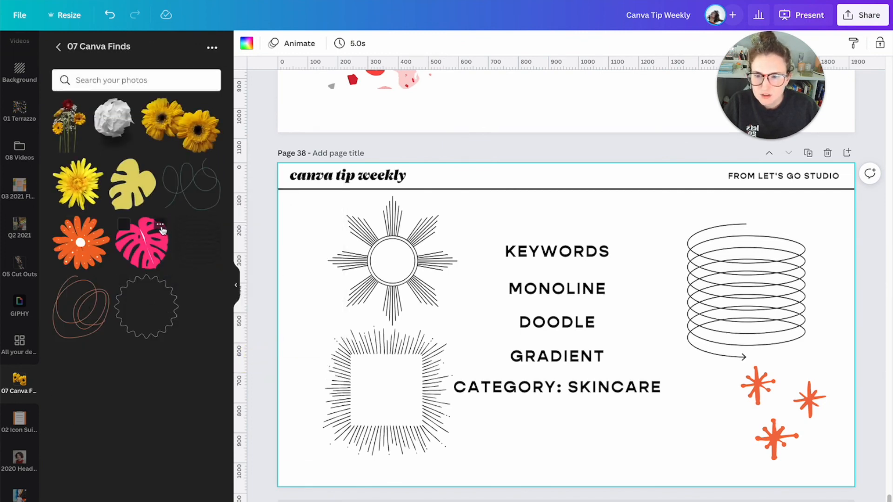
{"action": "left_click", "coordinate": [211, 222]}
{"action": "left_click", "coordinate": [228, 479]}
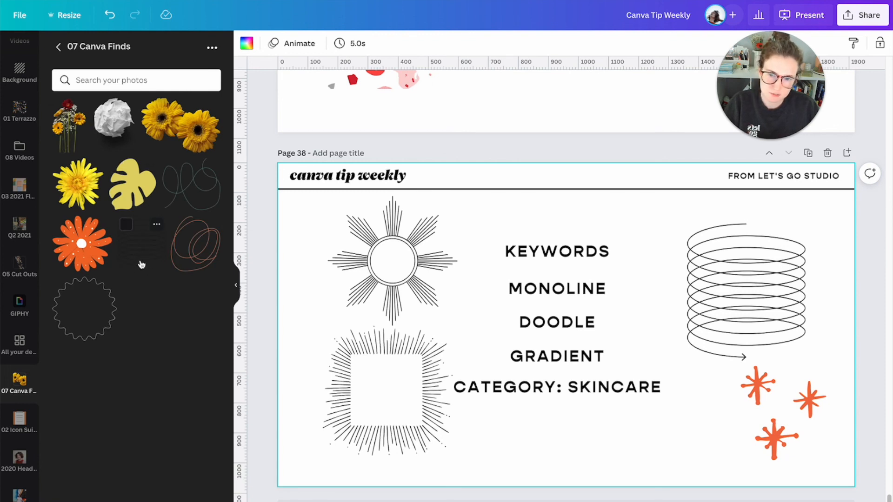
{"action": "left_click", "coordinate": [151, 363]}
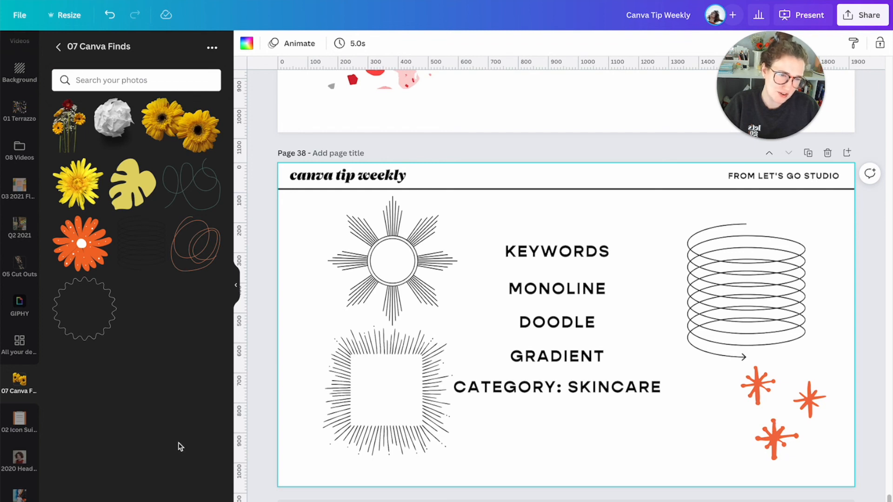
- Nudge the black spring coil graphic on page 38 slightly up and to the left, and deselect it
{"action": "left_click", "coordinate": [672, 297]}
{"action": "left_click_drag", "start_coordinate": [698, 307], "coordinate": [691, 299]}
{"action": "left_click", "coordinate": [666, 297]}
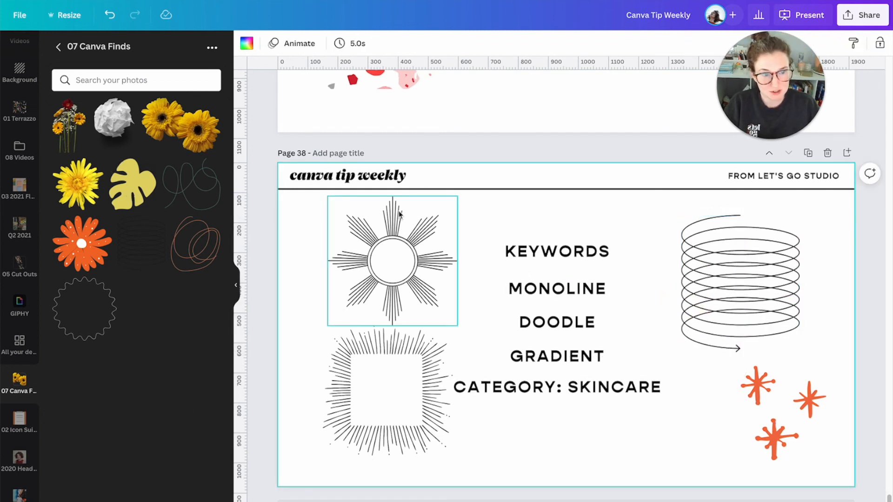